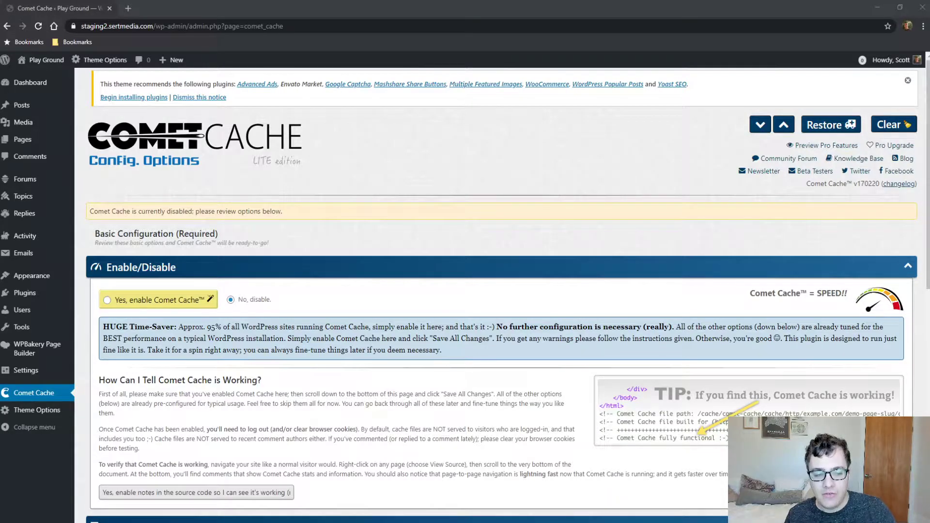
- Select 'Yes, enable Comet Cache' to turn the cache on
{"action": "left_click", "coordinate": [182, 300]}
{"action": "scroll", "coordinate": [232, 322], "scroll_direction": "down", "scroll_amount": 1}
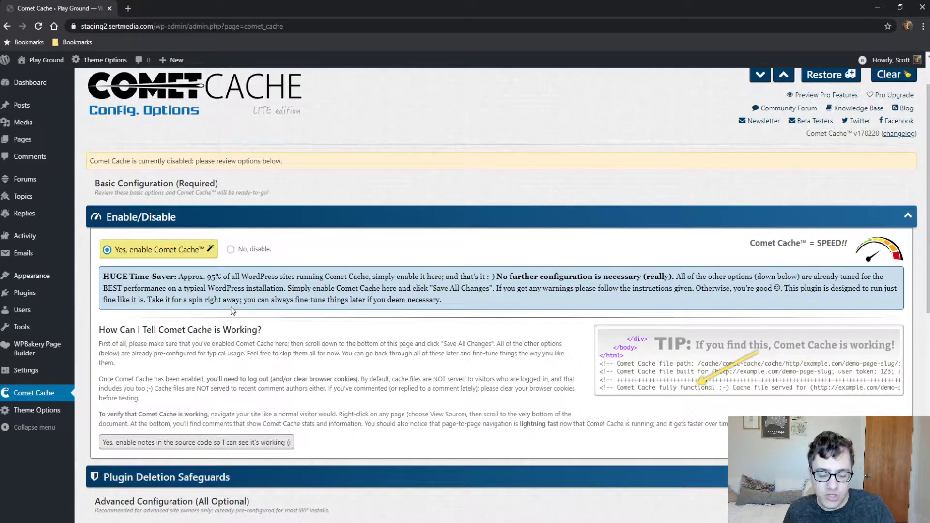
{"action": "scroll", "coordinate": [226, 304], "scroll_direction": "down", "scroll_amount": 2}
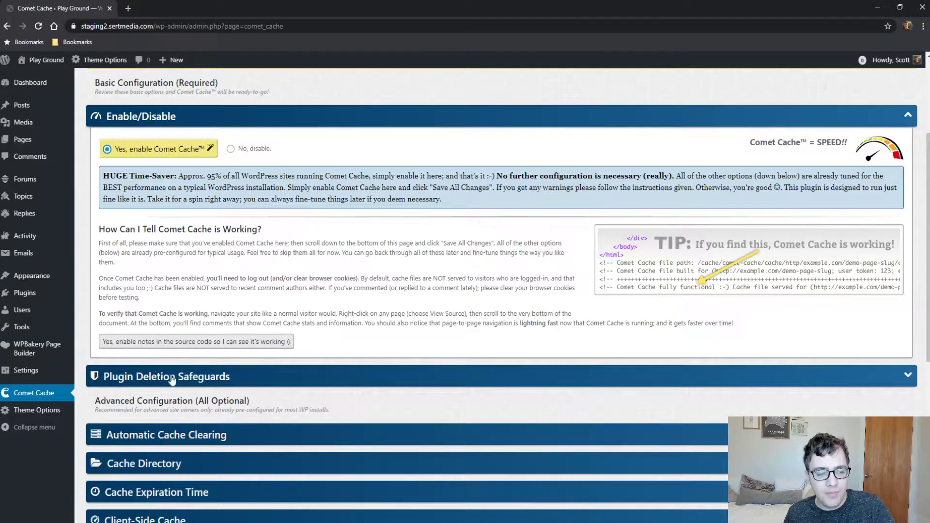
{"action": "scroll", "coordinate": [201, 389], "scroll_direction": "down", "scroll_amount": 3}
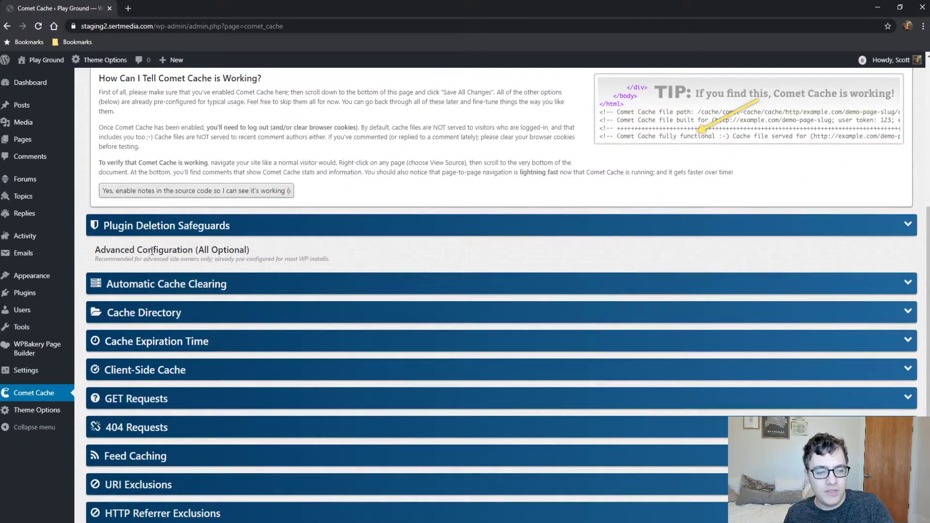
- Expand the Automatic Cache Clearing section under Advanced Configuration
{"action": "double_click", "coordinate": [155, 250]}
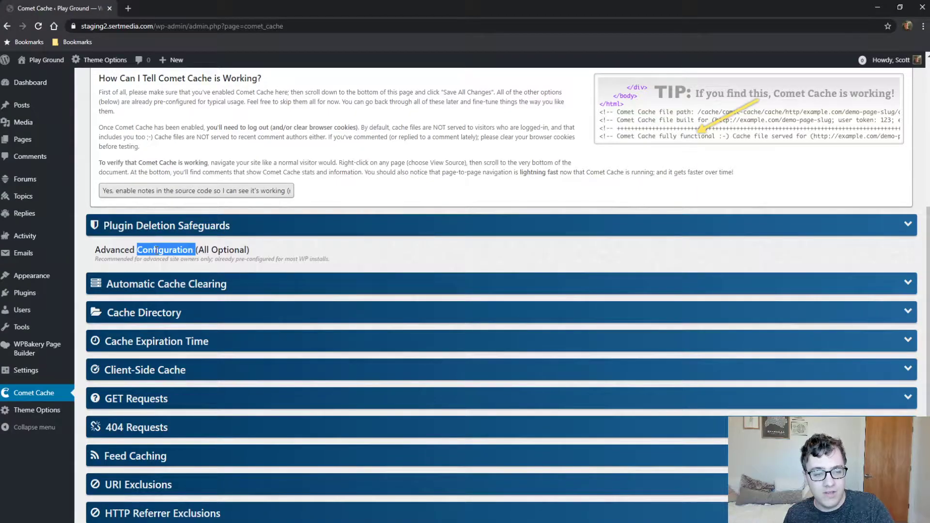
{"action": "triple_click", "coordinate": [182, 251]}
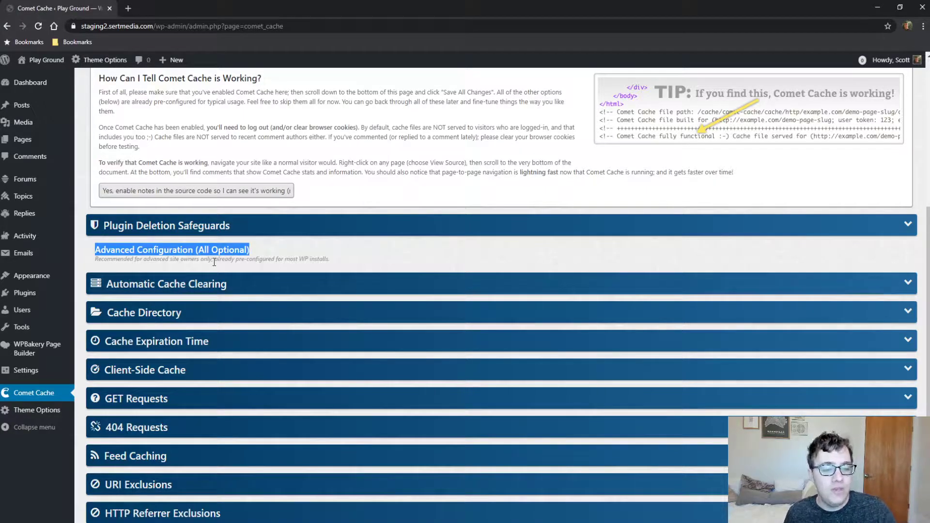
{"action": "left_click", "coordinate": [293, 290]}
{"action": "scroll", "coordinate": [310, 294], "scroll_direction": "down", "scroll_amount": 2}
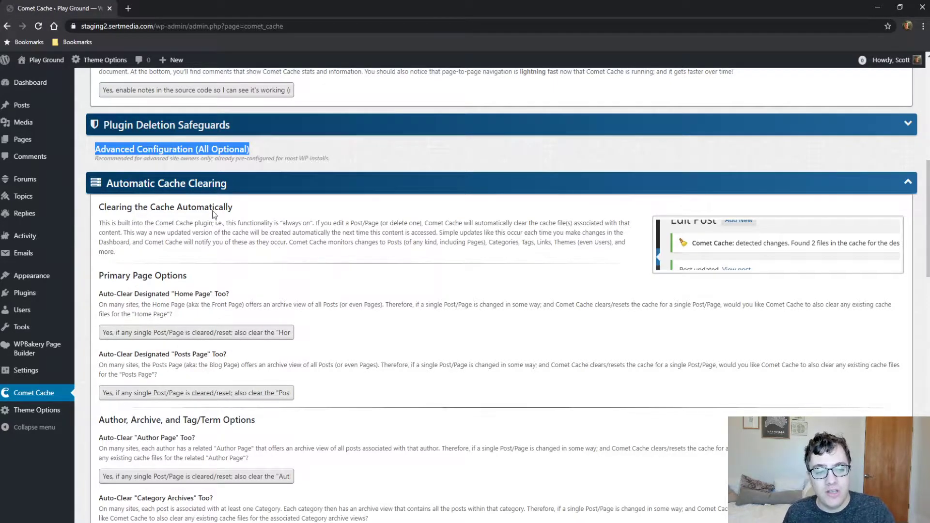
{"action": "left_click_drag", "start_coordinate": [163, 223], "coordinate": [184, 234]}
{"action": "double_click", "coordinate": [184, 234]}
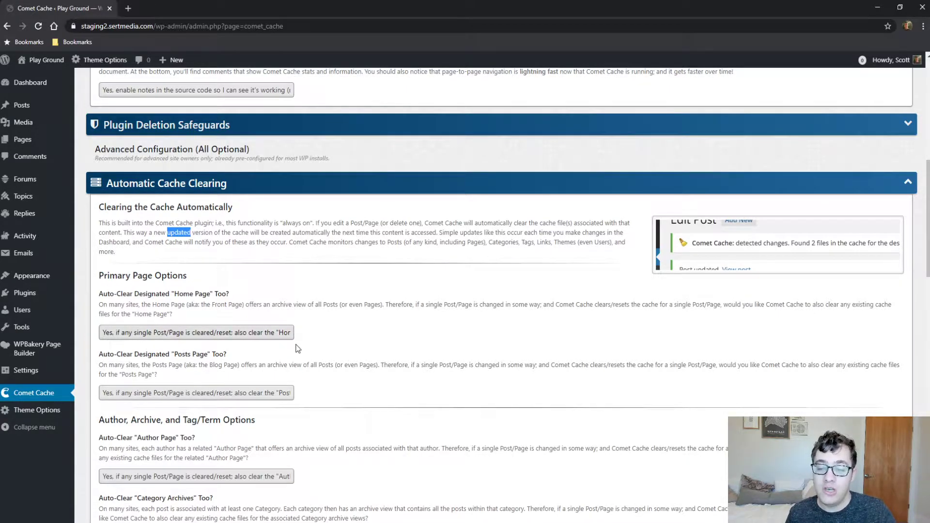
{"action": "left_click", "coordinate": [334, 312]}
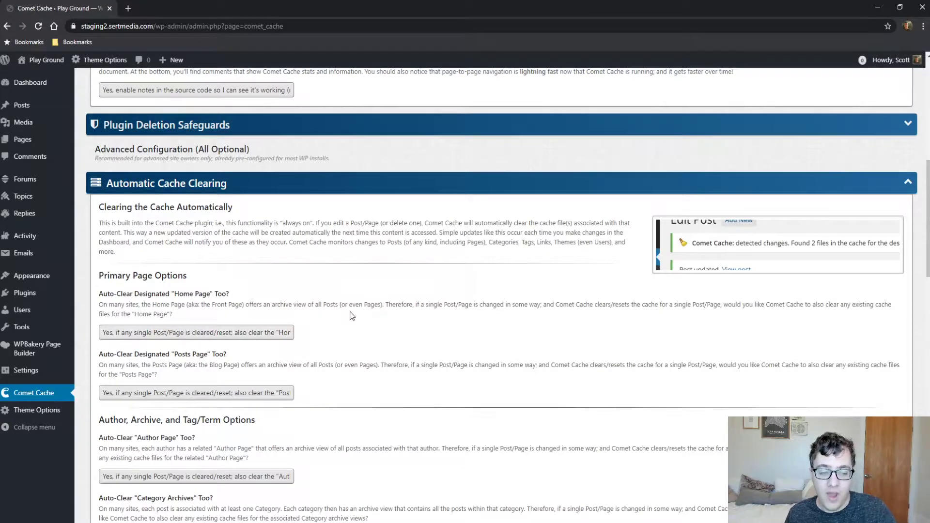
{"action": "scroll", "coordinate": [352, 315], "scroll_direction": "down", "scroll_amount": 2}
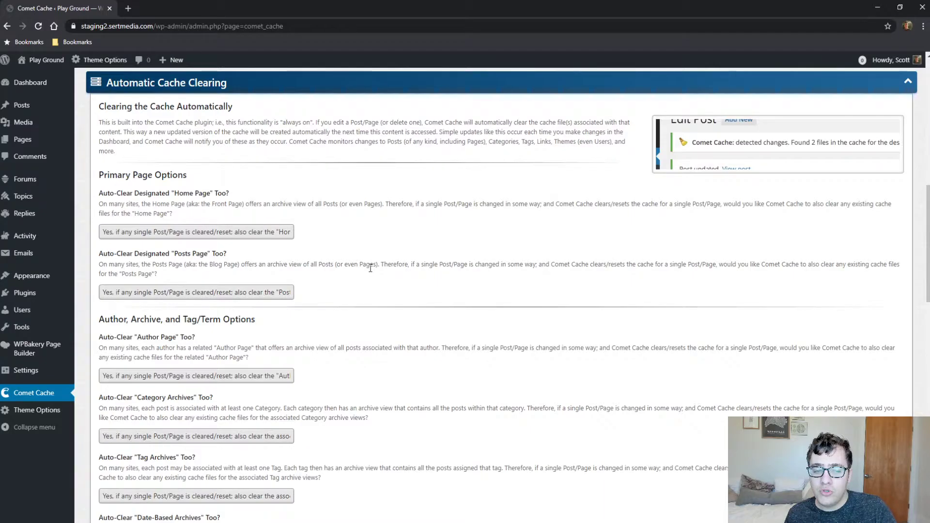
{"action": "mouse_move", "coordinate": [40, 376]}
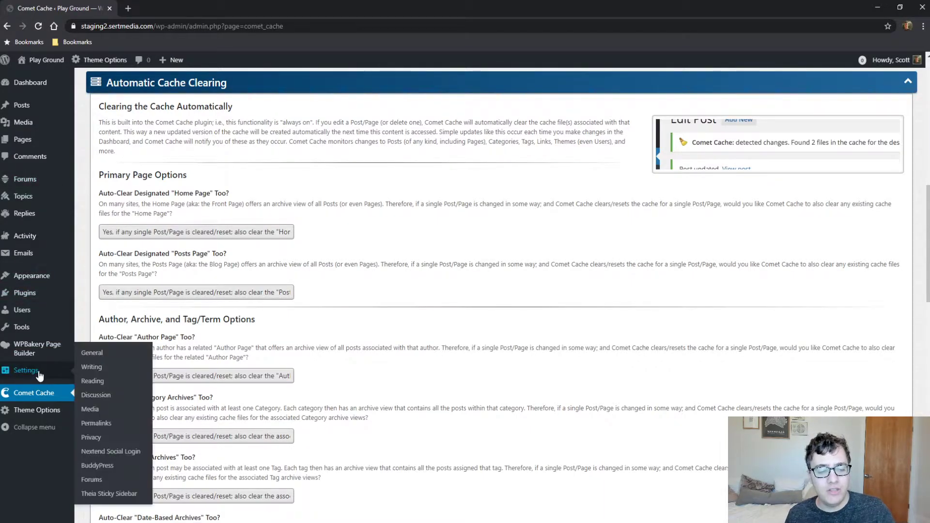
{"action": "scroll", "coordinate": [494, 220], "scroll_direction": "down", "scroll_amount": 1}
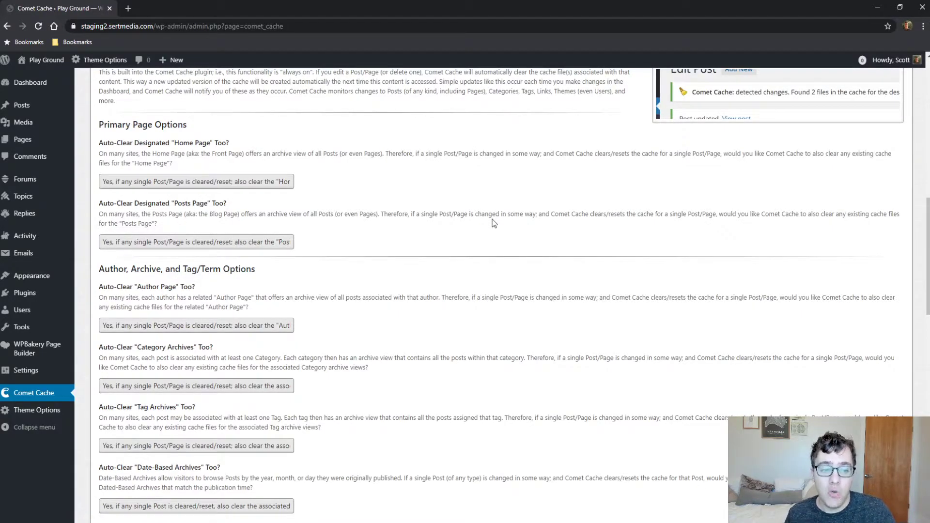
{"action": "scroll", "coordinate": [494, 223], "scroll_direction": "down", "scroll_amount": 1}
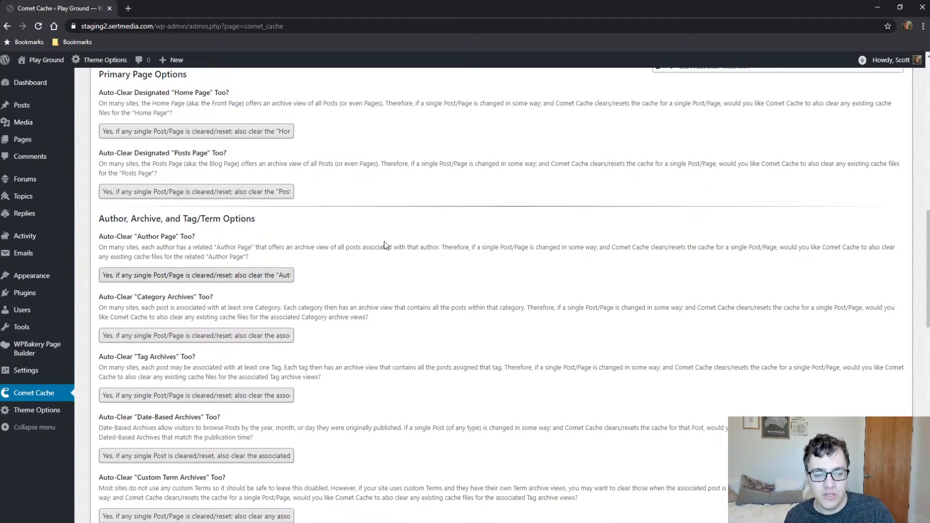
{"action": "scroll", "coordinate": [436, 247], "scroll_direction": "down", "scroll_amount": 3}
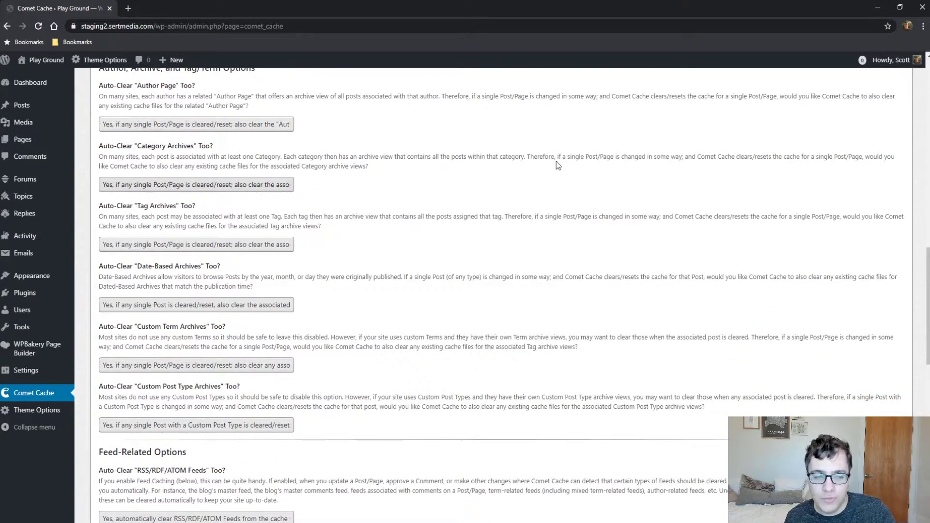
- Set Auto-Clear Date-Based Archives to 'No, don't clear any associated Date archive views'
{"action": "scroll", "coordinate": [427, 190], "scroll_direction": "down", "scroll_amount": 1}
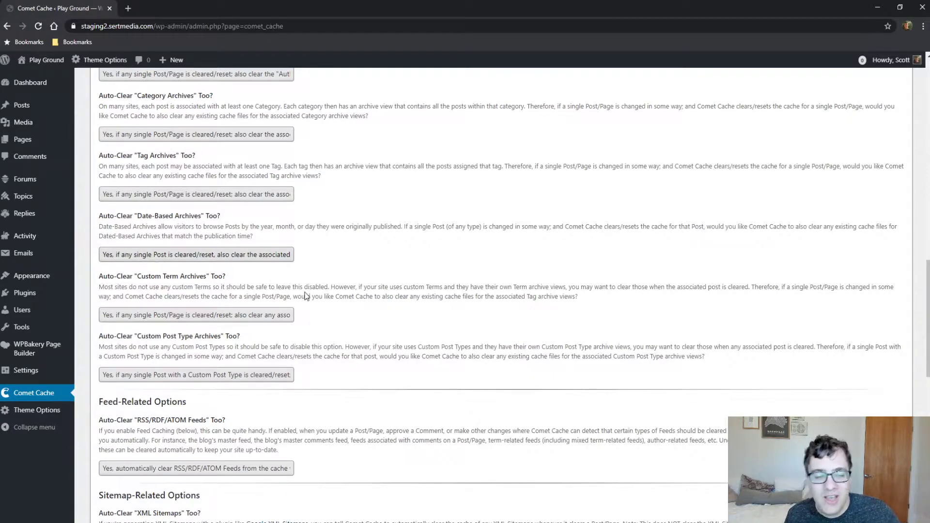
{"action": "key", "text": "Down"}
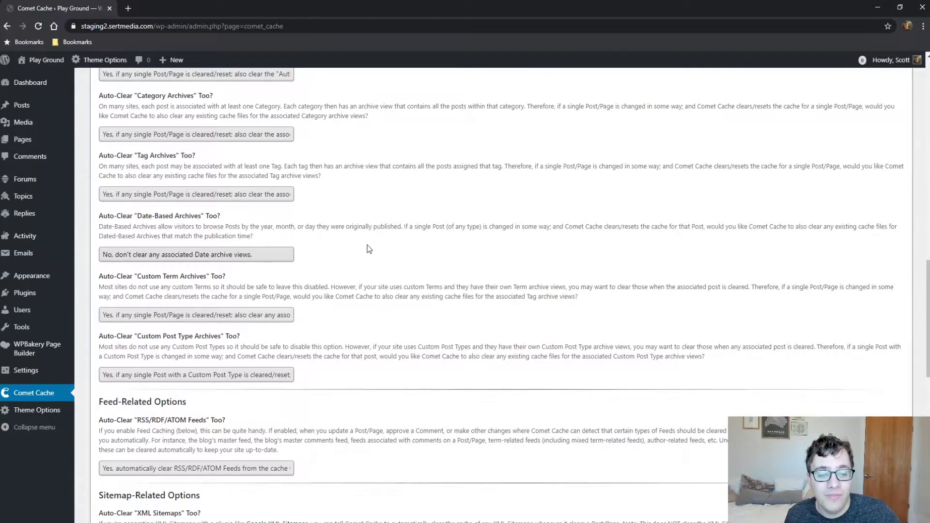
{"action": "scroll", "coordinate": [368, 247], "scroll_direction": "down", "scroll_amount": 2}
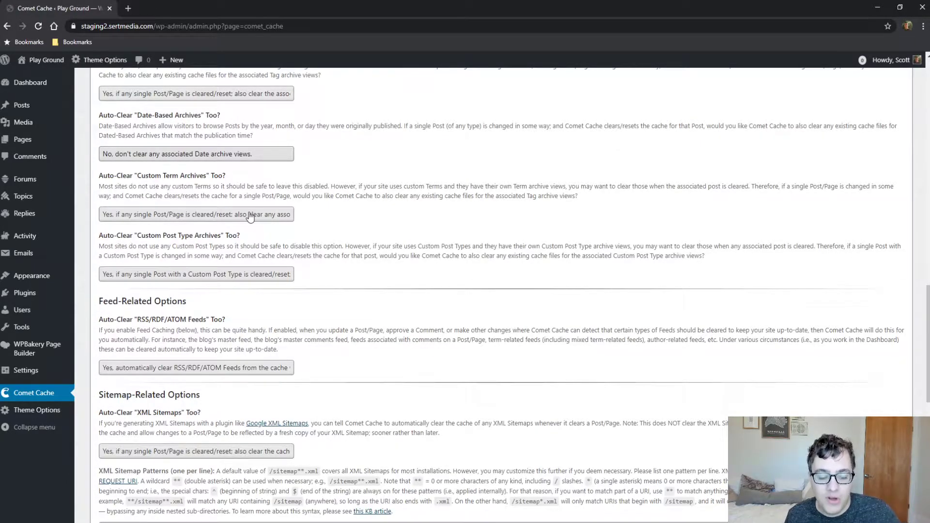
- Review the sitemap patterns box, leaving it as /sitemap**.xml
{"action": "scroll", "coordinate": [260, 192], "scroll_direction": "down", "scroll_amount": 3}
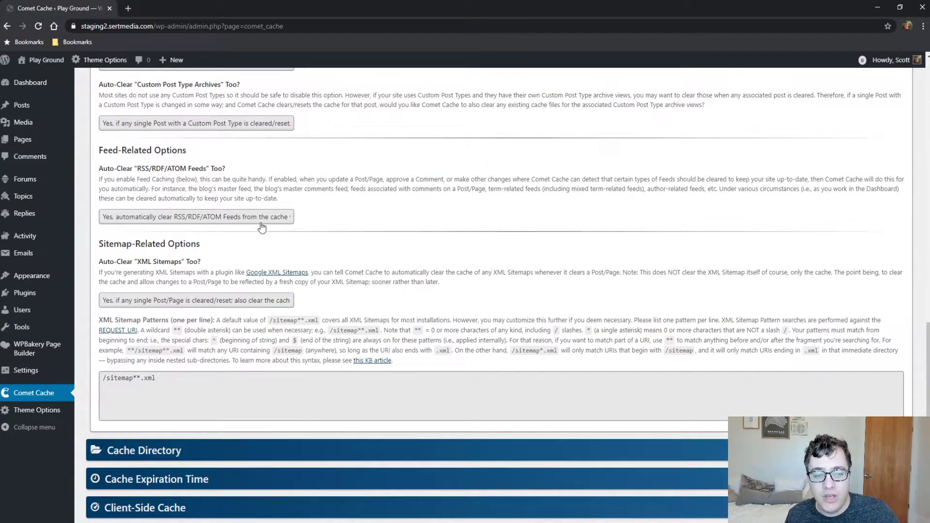
{"action": "scroll", "coordinate": [298, 315], "scroll_direction": "down", "scroll_amount": 1}
{"action": "left_click_drag", "start_coordinate": [153, 222], "coordinate": [160, 222]}
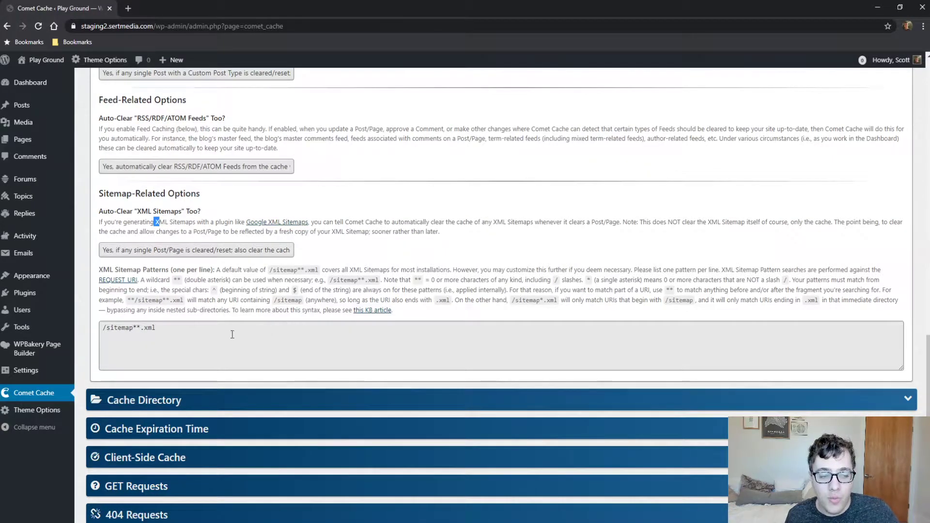
{"action": "left_click", "coordinate": [188, 335]}
{"action": "scroll", "coordinate": [186, 335], "scroll_direction": "down", "scroll_amount": 2}
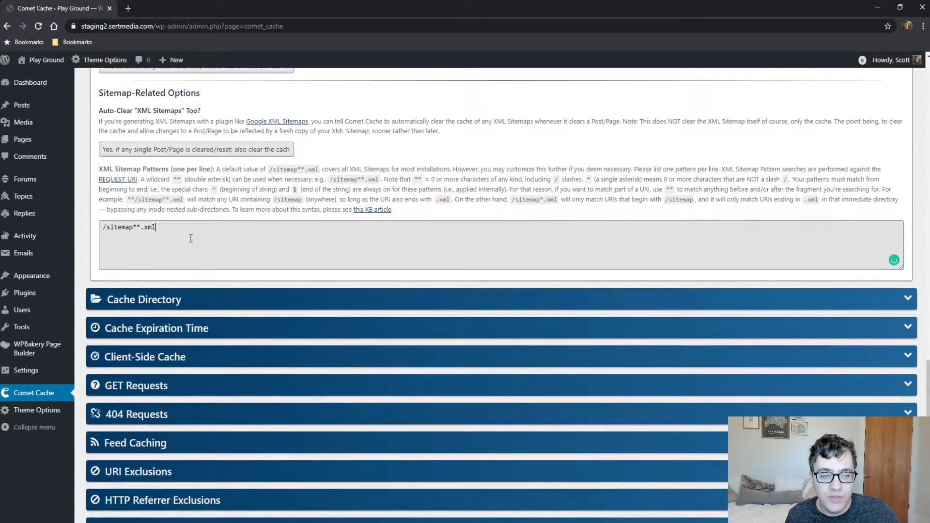
{"action": "left_click_drag", "start_coordinate": [167, 231], "coordinate": [120, 228]}
{"action": "left_click", "coordinate": [209, 243]}
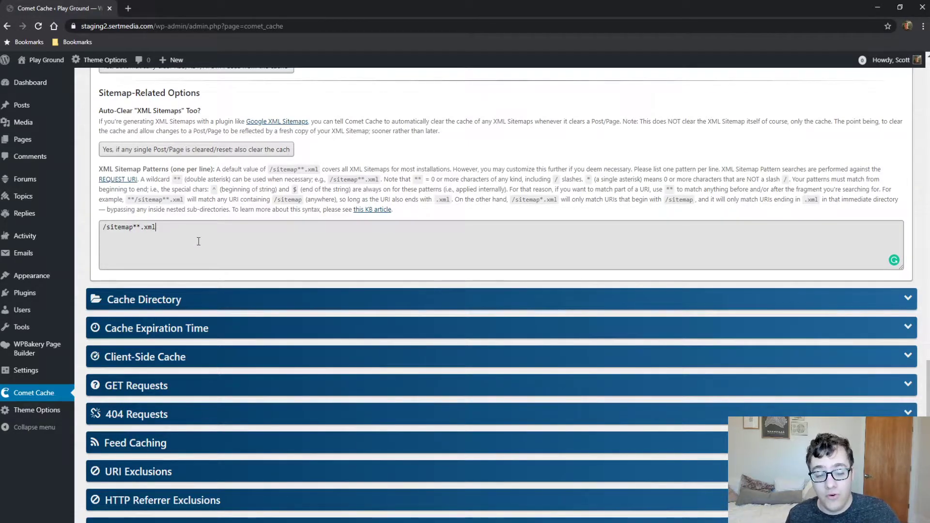
{"action": "scroll", "coordinate": [198, 241], "scroll_direction": "up", "scroll_amount": 1}
- Collapse Automatic Cache Clearing and check the Cache Directory path cache/comet-cache under wp-content
{"action": "scroll", "coordinate": [198, 241], "scroll_direction": "up", "scroll_amount": 20}
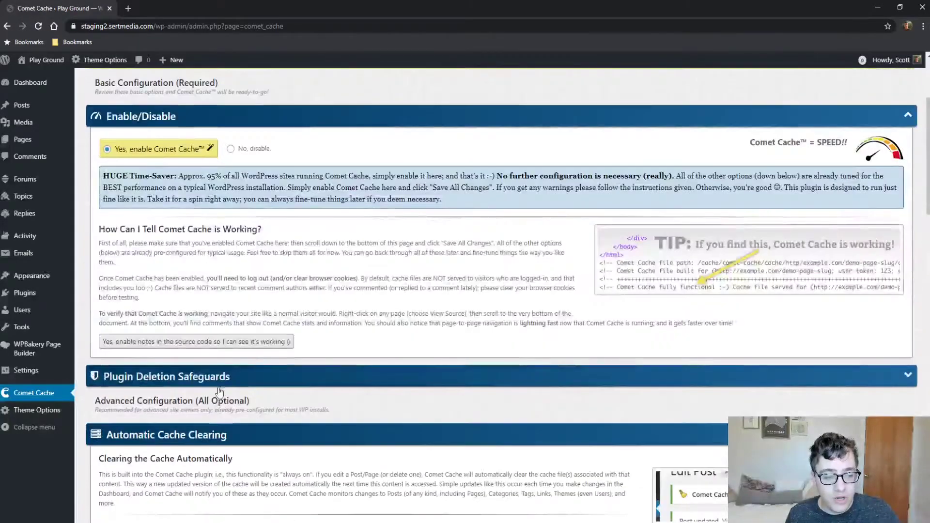
{"action": "left_click", "coordinate": [192, 436]}
{"action": "scroll", "coordinate": [194, 426], "scroll_direction": "down", "scroll_amount": 3}
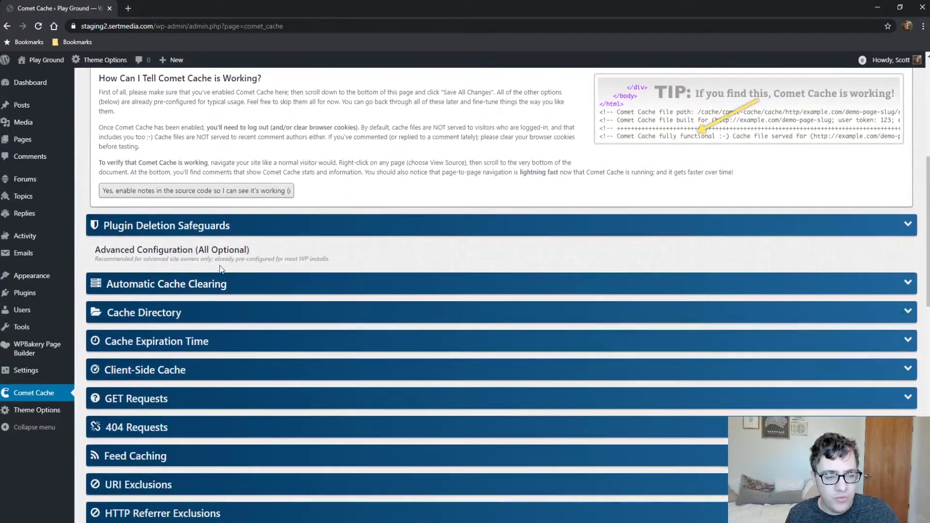
{"action": "left_click", "coordinate": [179, 313]}
{"action": "scroll", "coordinate": [198, 320], "scroll_direction": "down", "scroll_amount": 2}
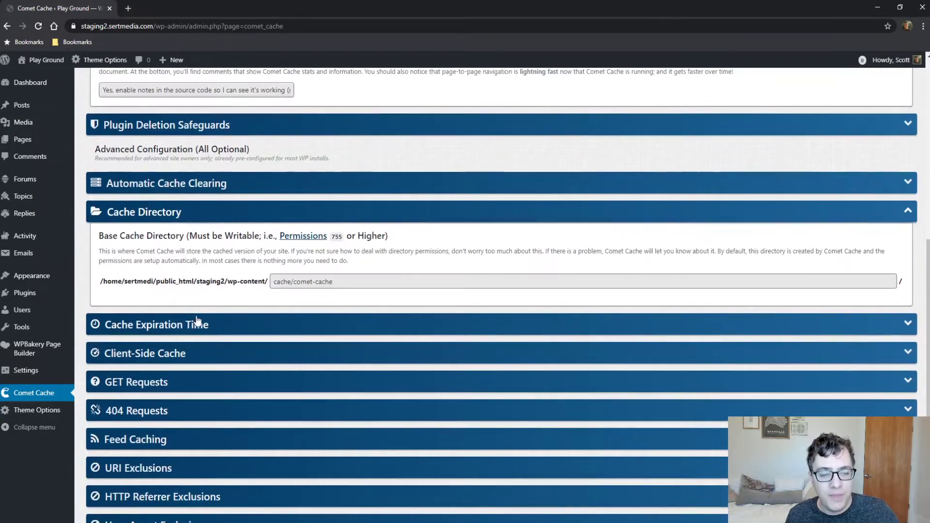
{"action": "left_click_drag", "start_coordinate": [287, 282], "coordinate": [485, 250]}
{"action": "left_click", "coordinate": [296, 281]}
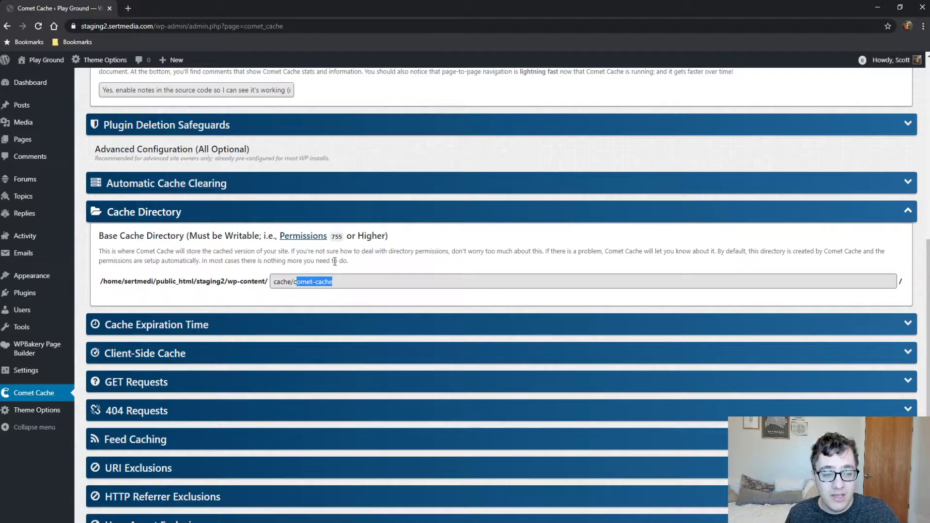
{"action": "left_click", "coordinate": [348, 287]}
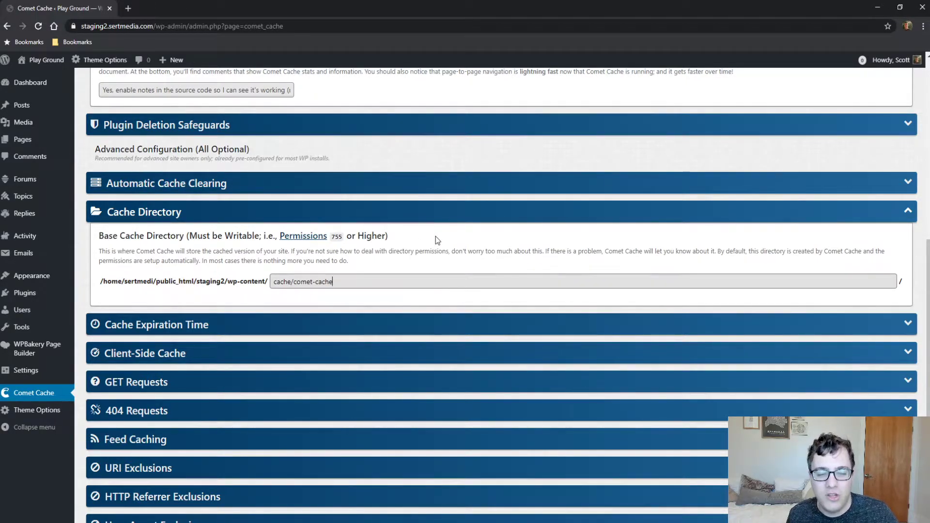
- Close Cache Directory and review Cache Expiration Time: 7 days with Once Hourly cleanup
{"action": "left_click", "coordinate": [347, 217]}
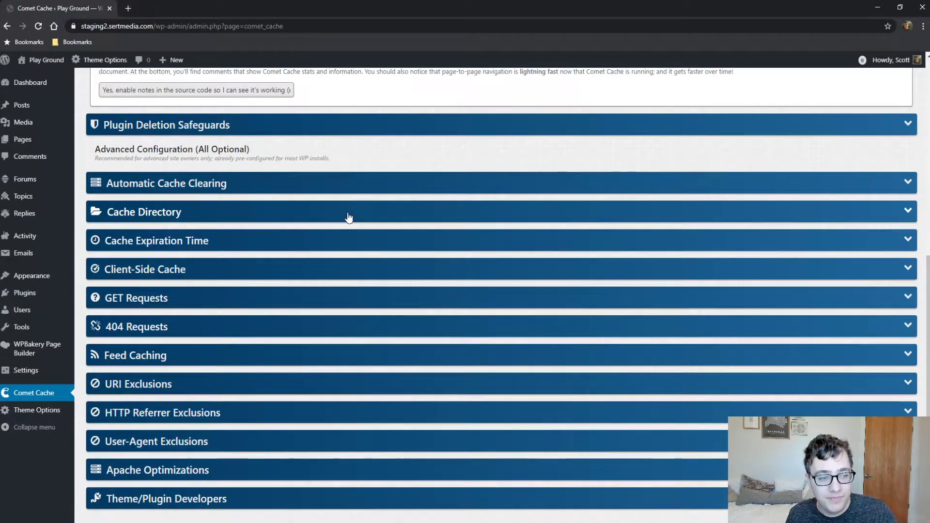
{"action": "left_click", "coordinate": [257, 245]}
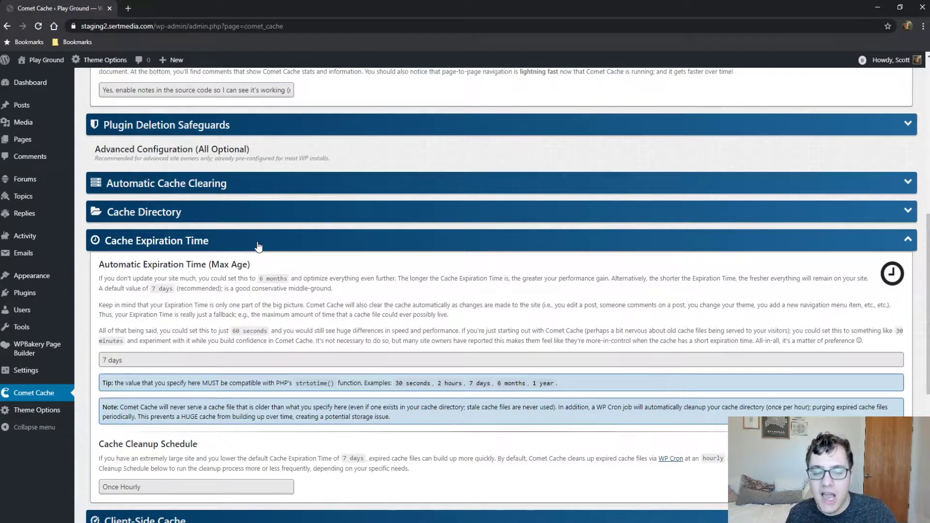
{"action": "scroll", "coordinate": [307, 262], "scroll_direction": "down", "scroll_amount": 2}
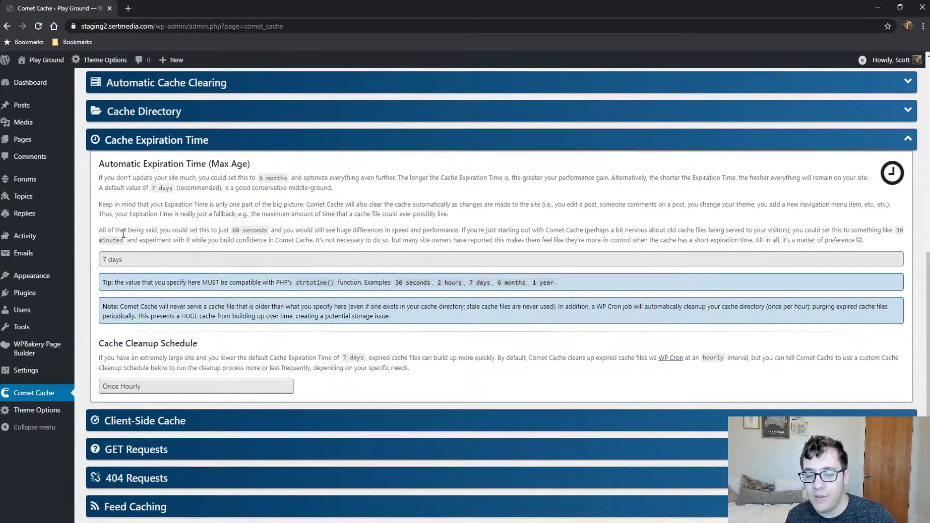
{"action": "triple_click", "coordinate": [102, 257]}
{"action": "left_click", "coordinate": [101, 257]}
{"action": "double_click", "coordinate": [101, 257]}
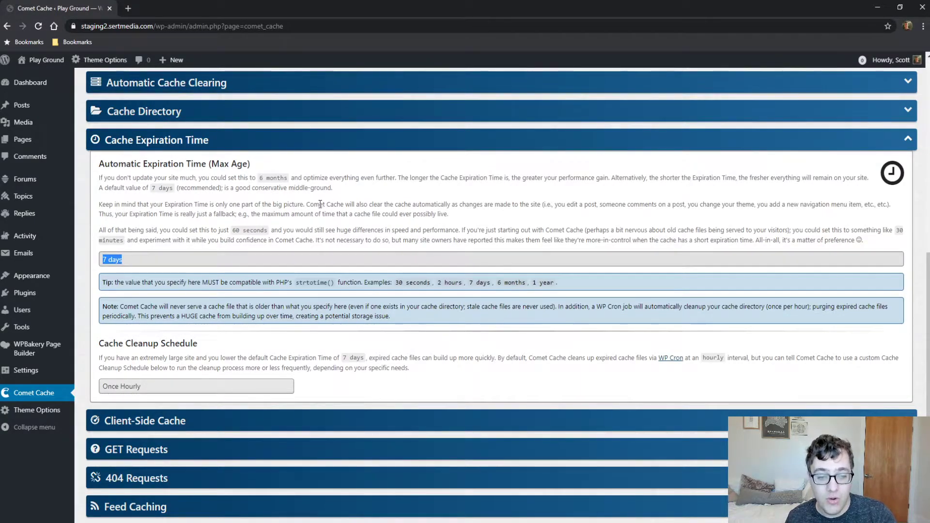
{"action": "scroll", "coordinate": [419, 252], "scroll_direction": "down", "scroll_amount": 3}
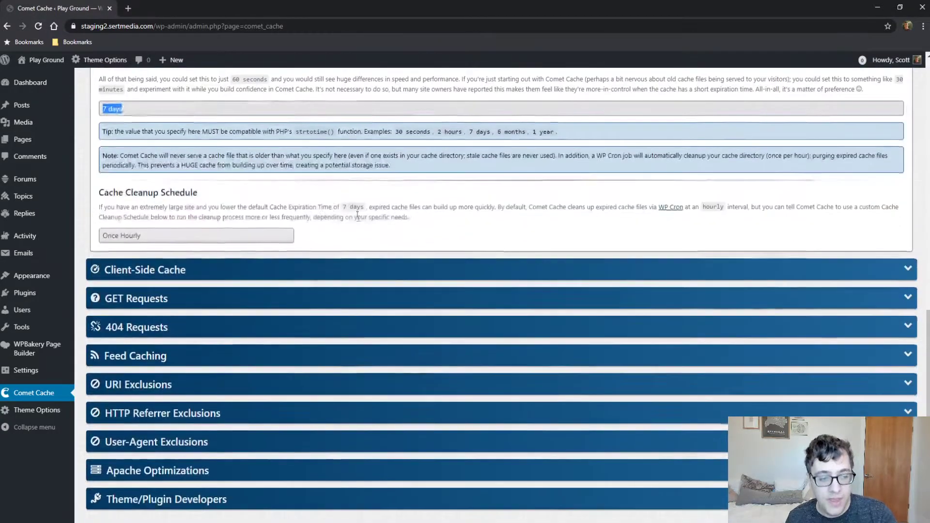
- Expand Client-Side Cache, which prevents browser caching of dynamic pages
{"action": "left_click", "coordinate": [196, 243]}
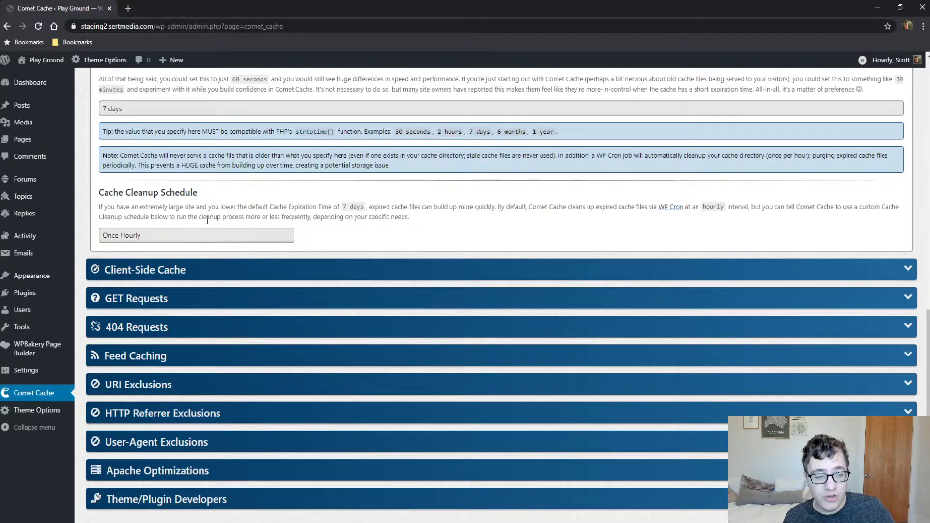
{"action": "left_click", "coordinate": [237, 272]}
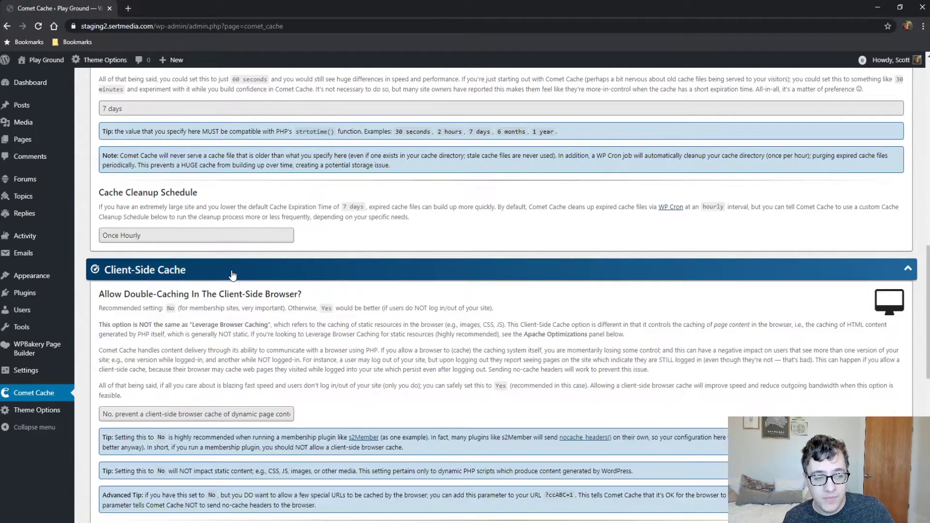
{"action": "scroll", "coordinate": [359, 228], "scroll_direction": "down", "scroll_amount": 3}
{"action": "scroll", "coordinate": [355, 222], "scroll_direction": "down", "scroll_amount": 1}
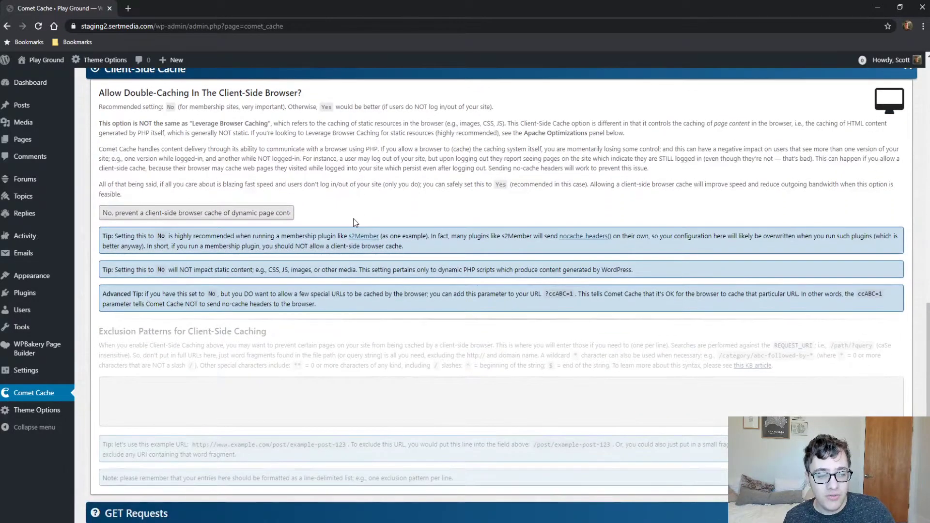
{"action": "scroll", "coordinate": [355, 222], "scroll_direction": "up", "scroll_amount": 1}
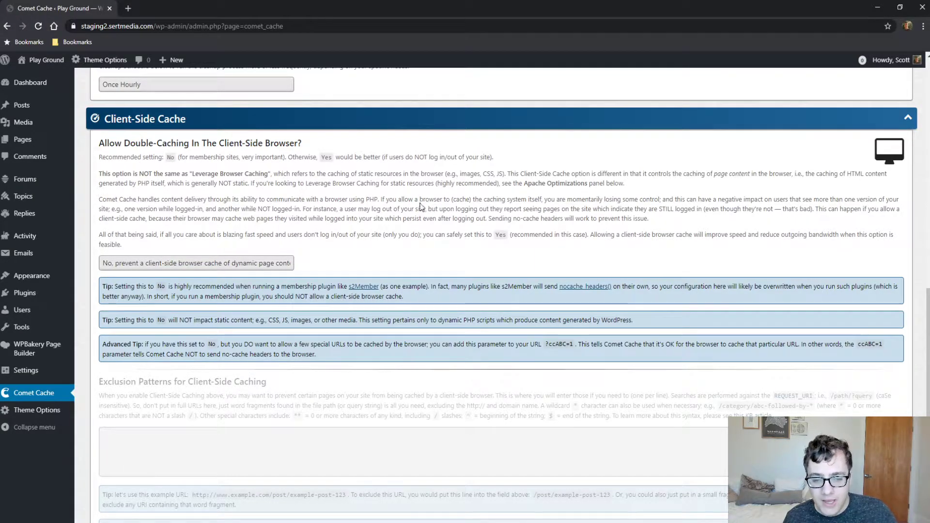
{"action": "scroll", "coordinate": [402, 184], "scroll_direction": "up", "scroll_amount": 8}
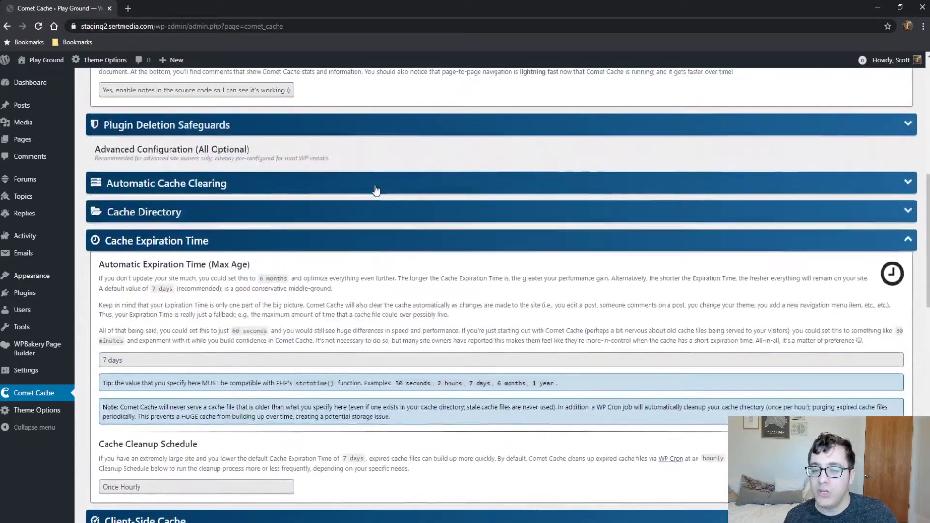
- Collapse Cache Expiration Time, briefly open GET Requests, and reopen Client-Side Cache
{"action": "left_click", "coordinate": [349, 242]}
{"action": "scroll", "coordinate": [348, 242], "scroll_direction": "down", "scroll_amount": 3}
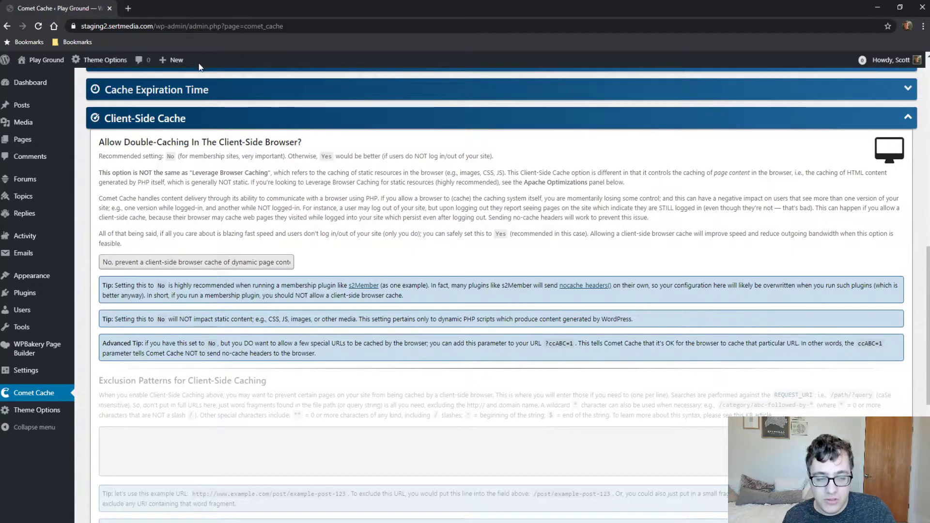
{"action": "left_click", "coordinate": [199, 116]}
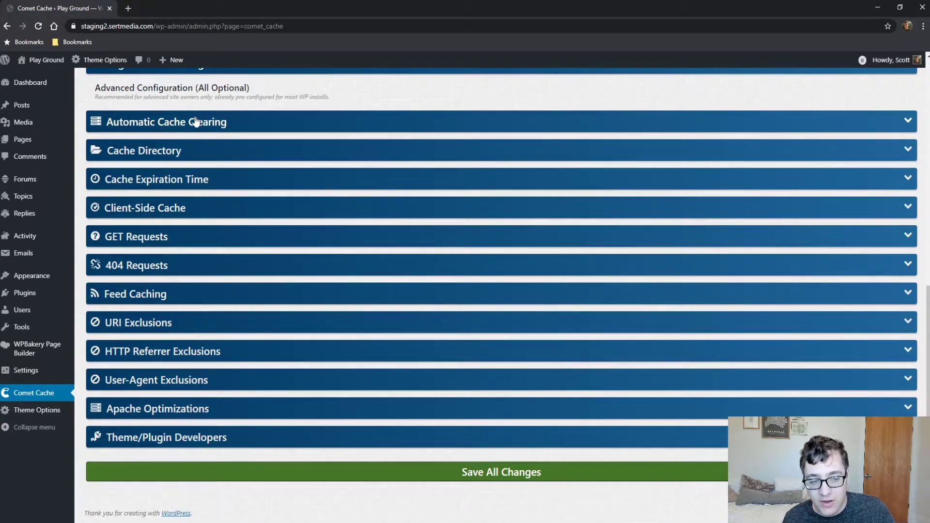
{"action": "left_click", "coordinate": [173, 245]}
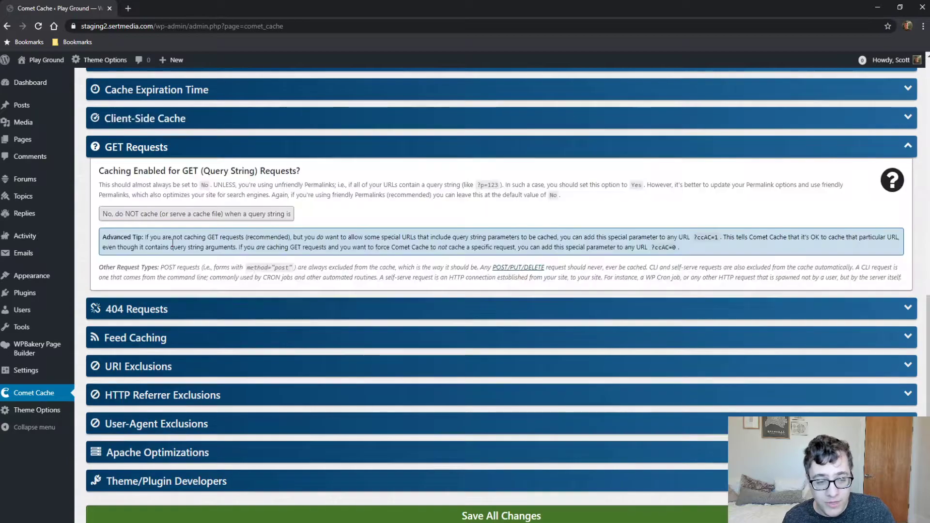
{"action": "left_click", "coordinate": [177, 119]}
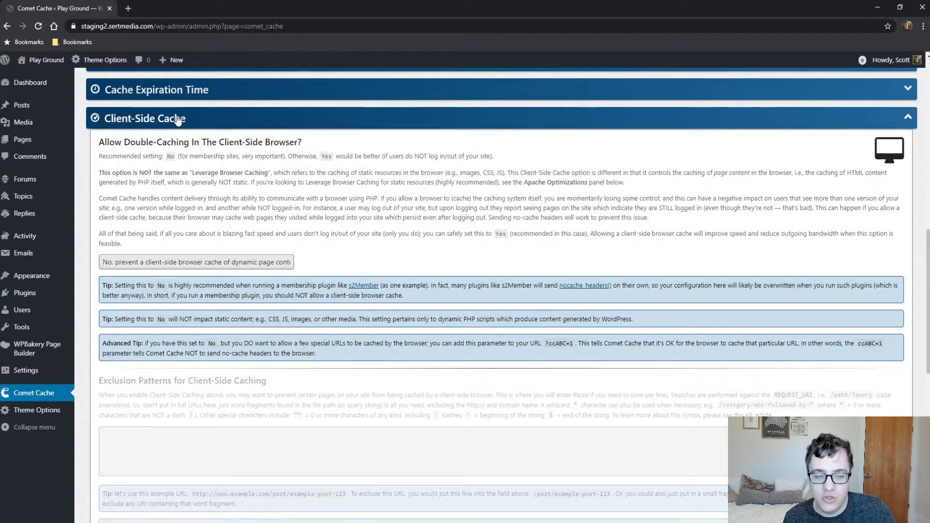
{"action": "scroll", "coordinate": [177, 119], "scroll_direction": "down", "scroll_amount": 2}
{"action": "scroll", "coordinate": [421, 228], "scroll_direction": "up", "scroll_amount": 4}
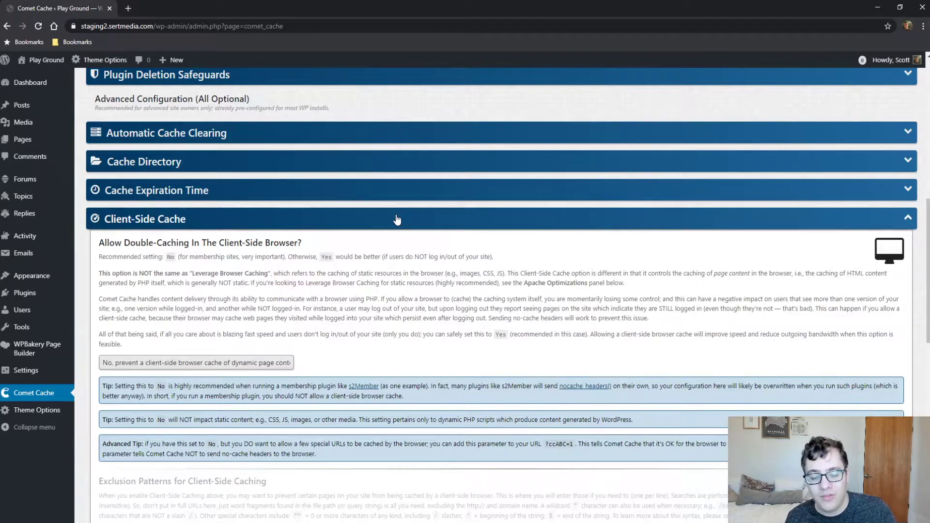
- Collapse Client-Side Cache and set GET Requests to 'Yes, I would like to cache URLs that contain a query string'
{"action": "left_click", "coordinate": [397, 220]}
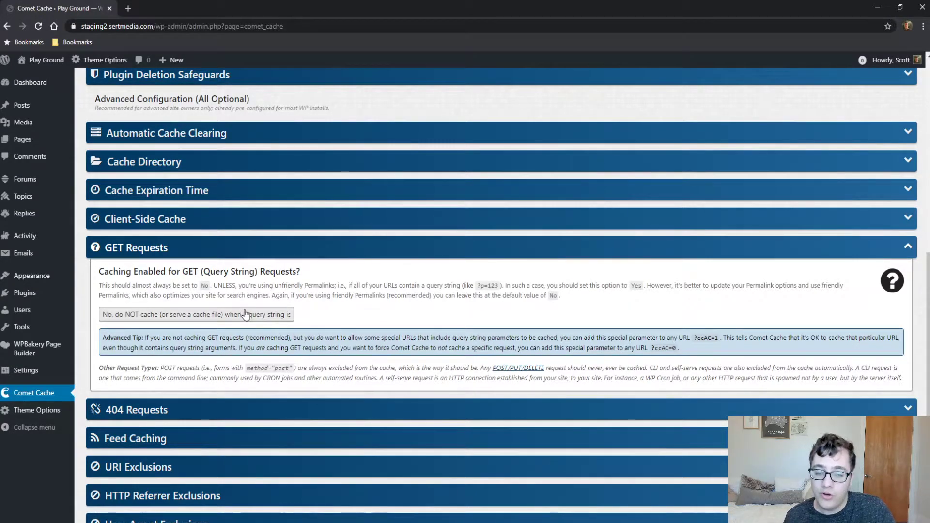
{"action": "left_click_drag", "start_coordinate": [325, 286], "coordinate": [498, 286]}
{"action": "left_click", "coordinate": [497, 286]}
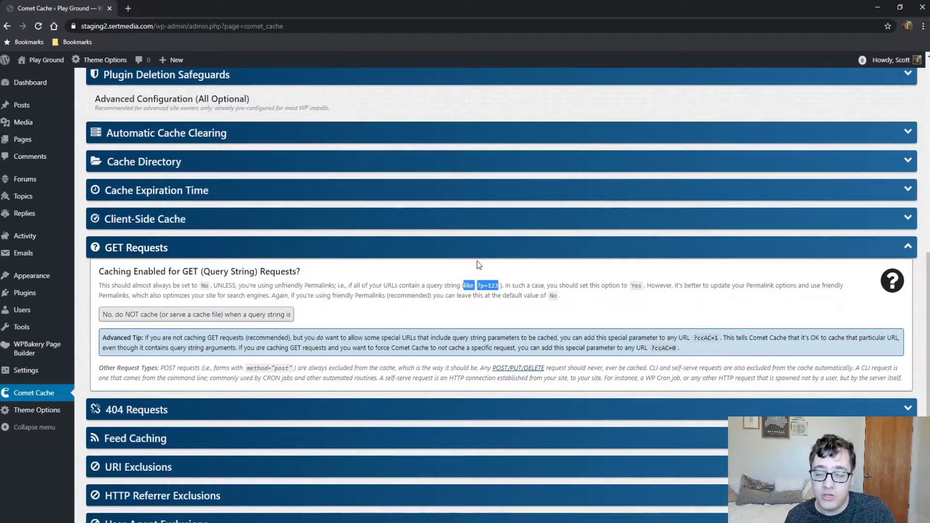
{"action": "left_click", "coordinate": [472, 279]}
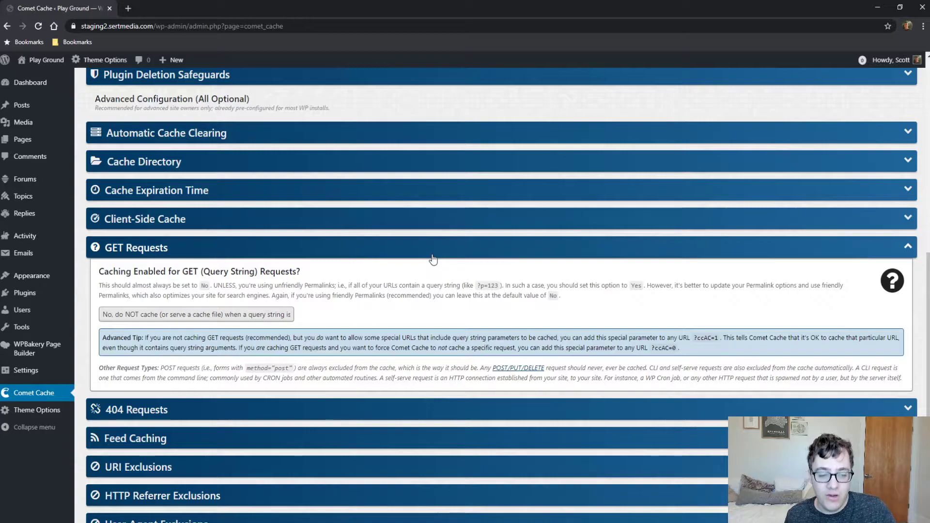
{"action": "left_click", "coordinate": [213, 323]}
{"action": "left_click", "coordinate": [197, 336]}
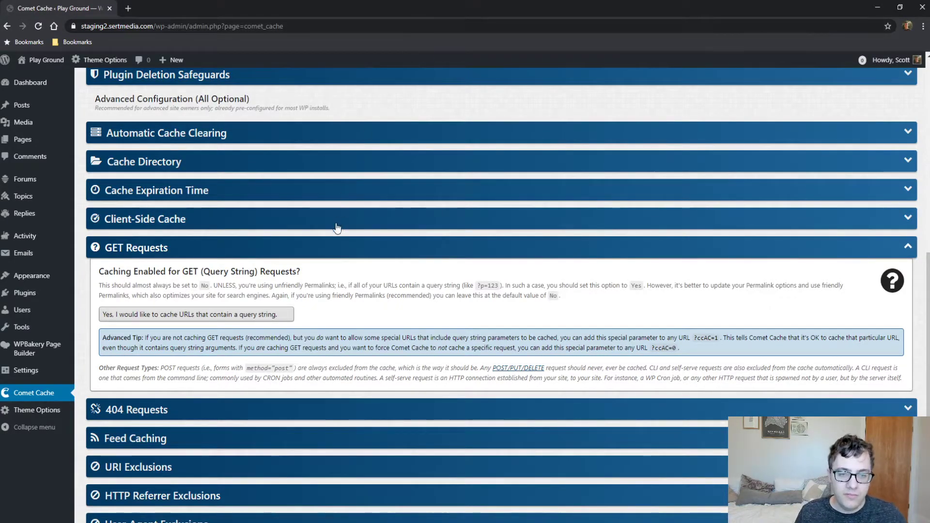
- Open 404 Requests, toggle caching to Yes and back to No, then expand Feed Caching
{"action": "left_click", "coordinate": [287, 249]}
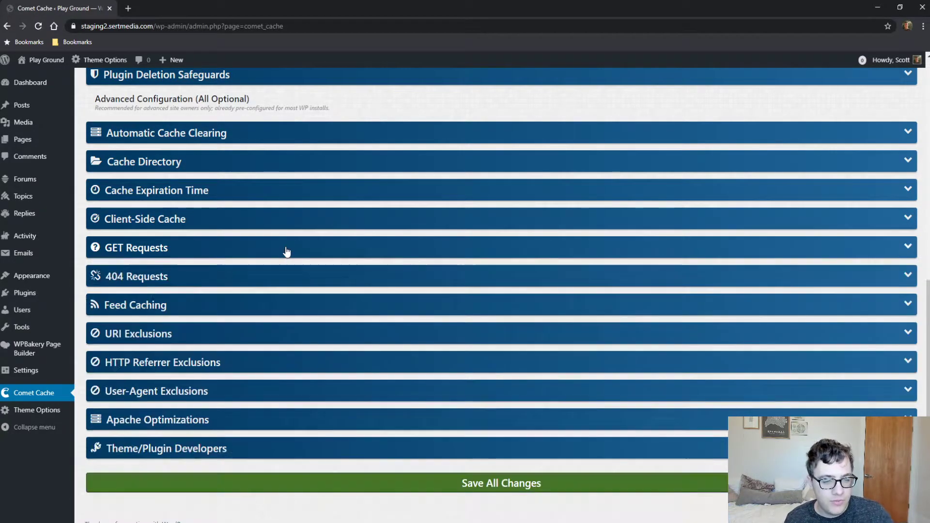
{"action": "left_click", "coordinate": [281, 281]}
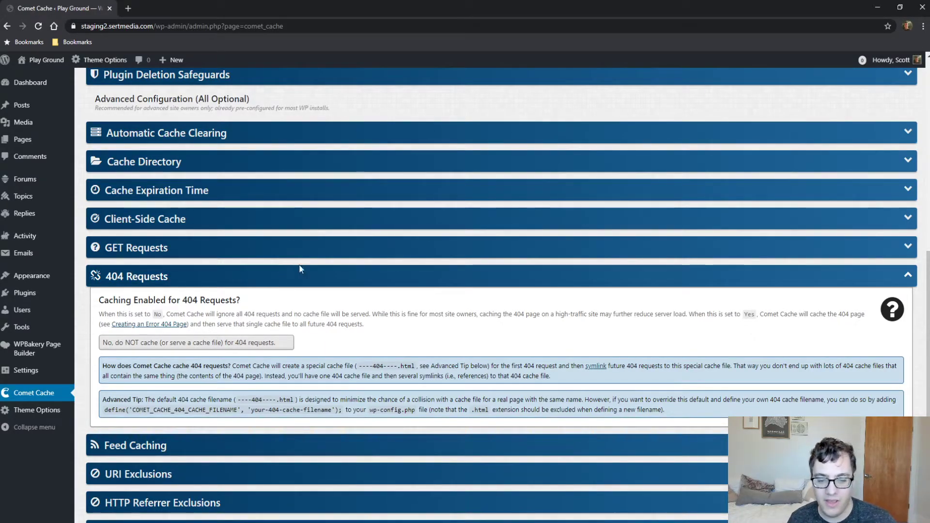
{"action": "left_click_drag", "start_coordinate": [764, 391], "coordinate": [658, 364]}
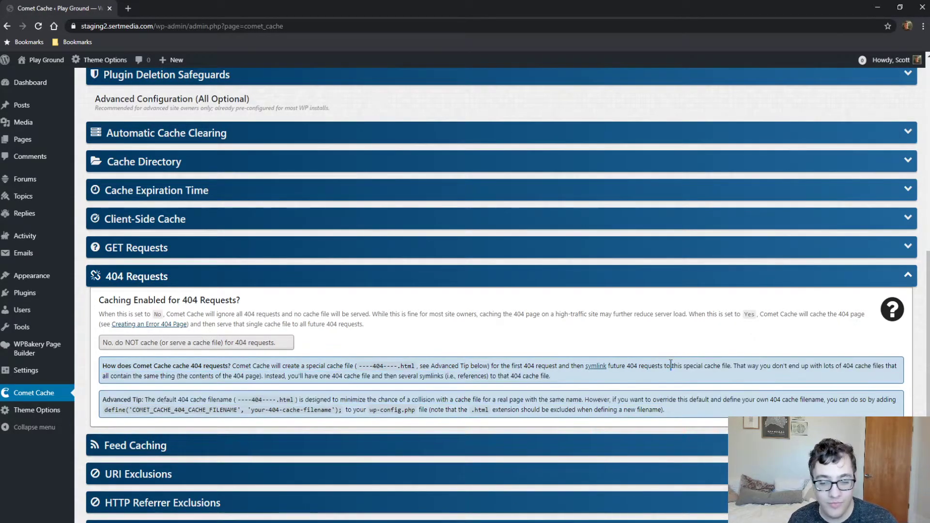
{"action": "triple_click", "coordinate": [670, 363]}
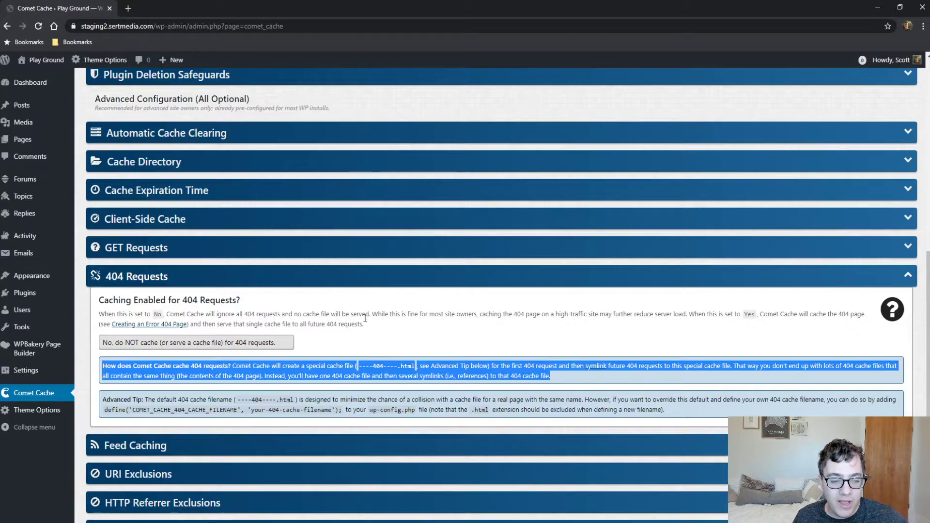
{"action": "left_click", "coordinate": [316, 366]}
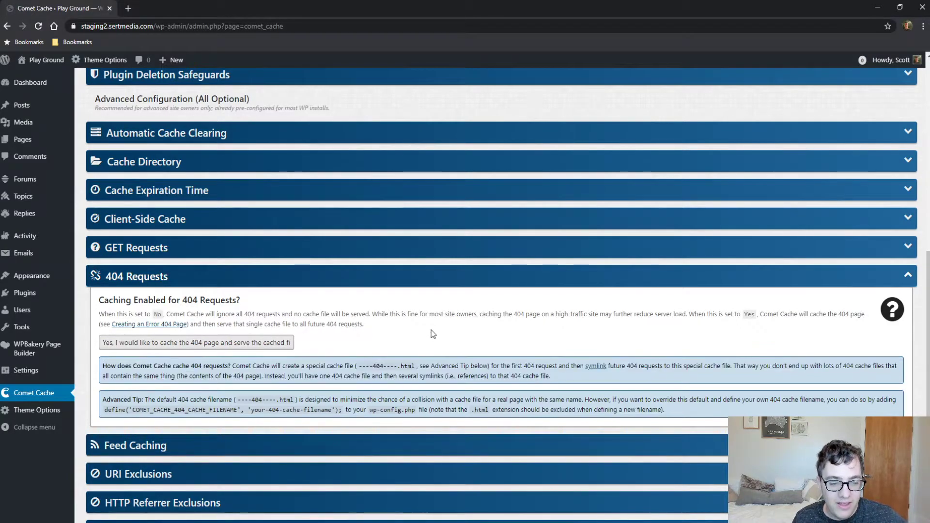
{"action": "key", "text": "Up"}
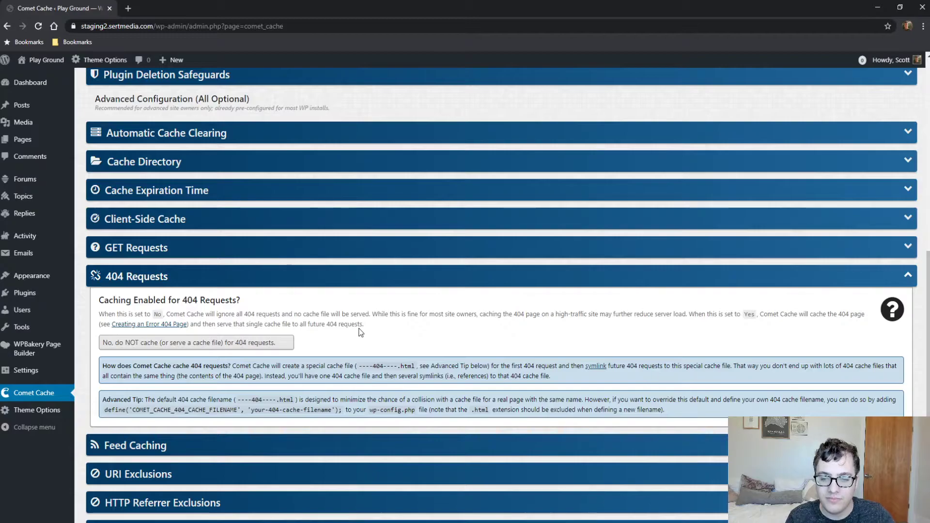
{"action": "left_click", "coordinate": [194, 277]}
{"action": "left_click", "coordinate": [187, 302]}
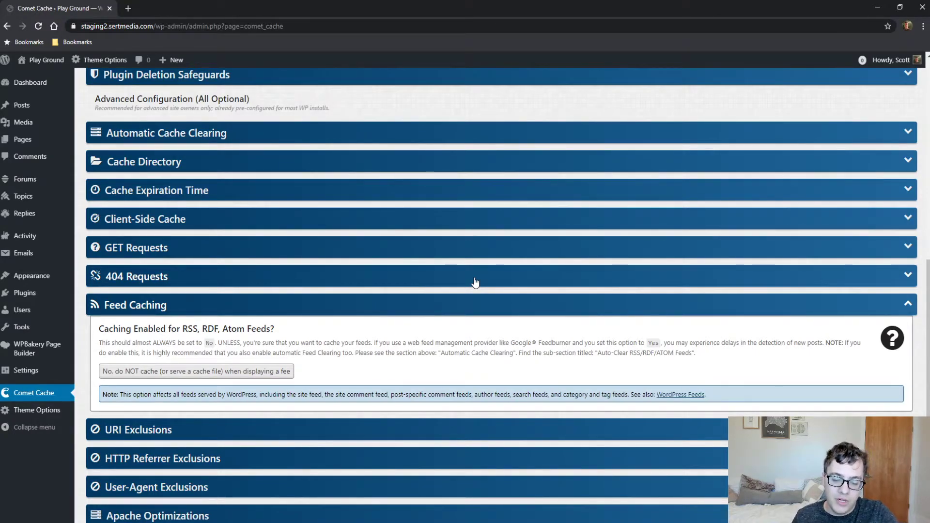
- Switch Feed Caching to cache feed URLs and fold the section shut
{"action": "left_click", "coordinate": [223, 371]}
{"action": "left_click", "coordinate": [210, 390]}
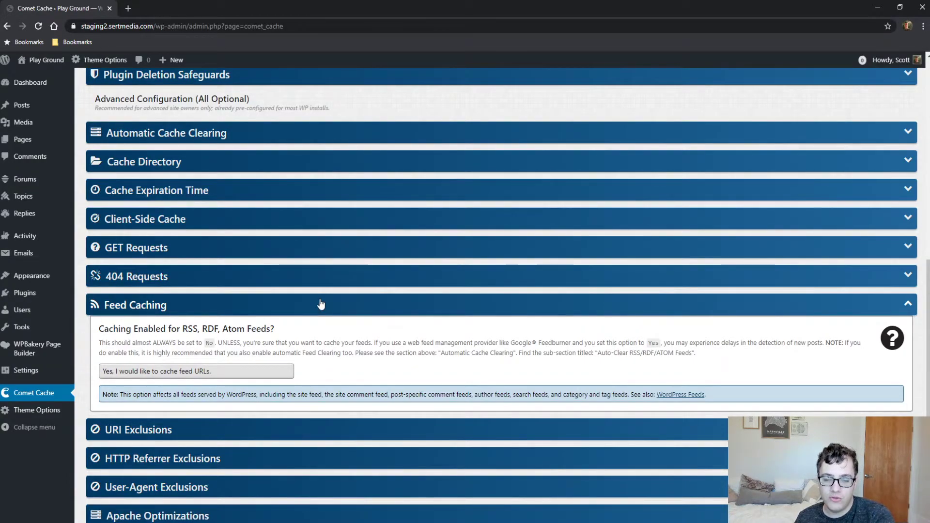
{"action": "left_click", "coordinate": [321, 304]}
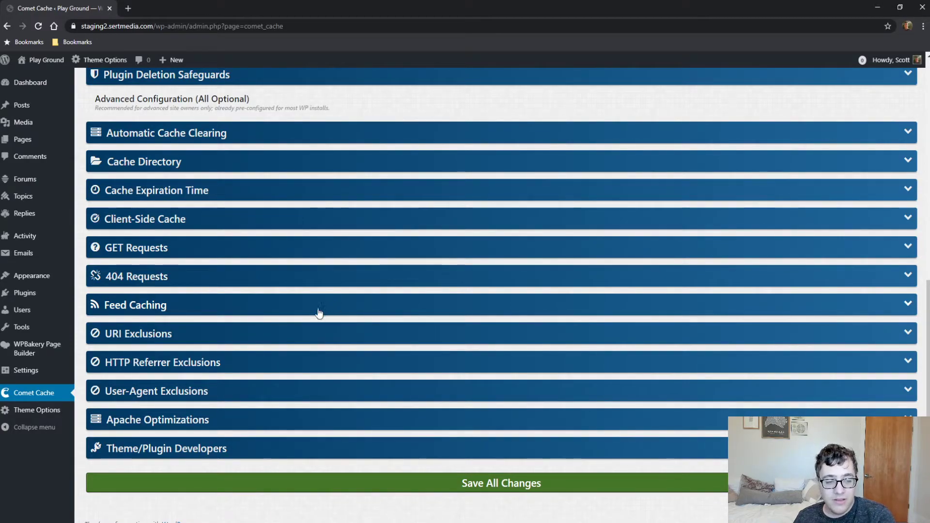
- Open URI Exclusions and focus its exclusion patterns box
{"action": "left_click", "coordinate": [269, 340]}
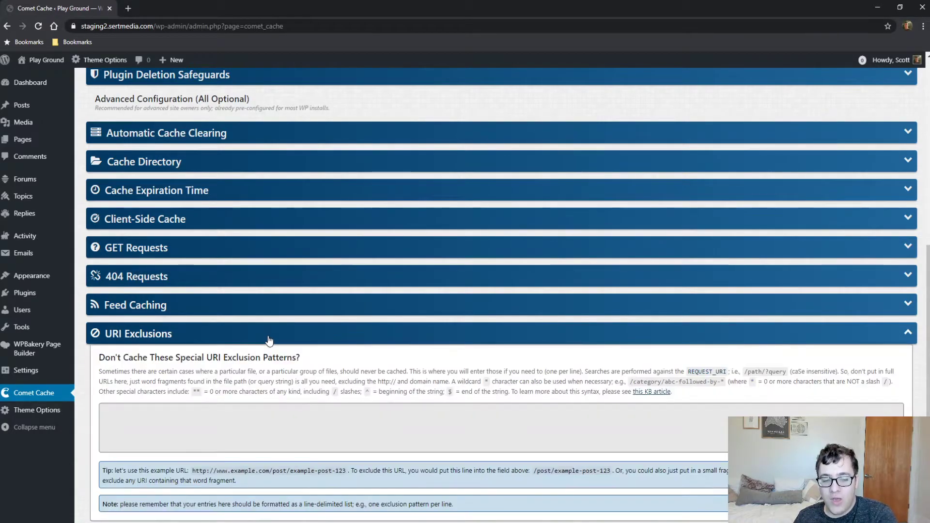
{"action": "scroll", "coordinate": [271, 339], "scroll_direction": "down", "scroll_amount": 2}
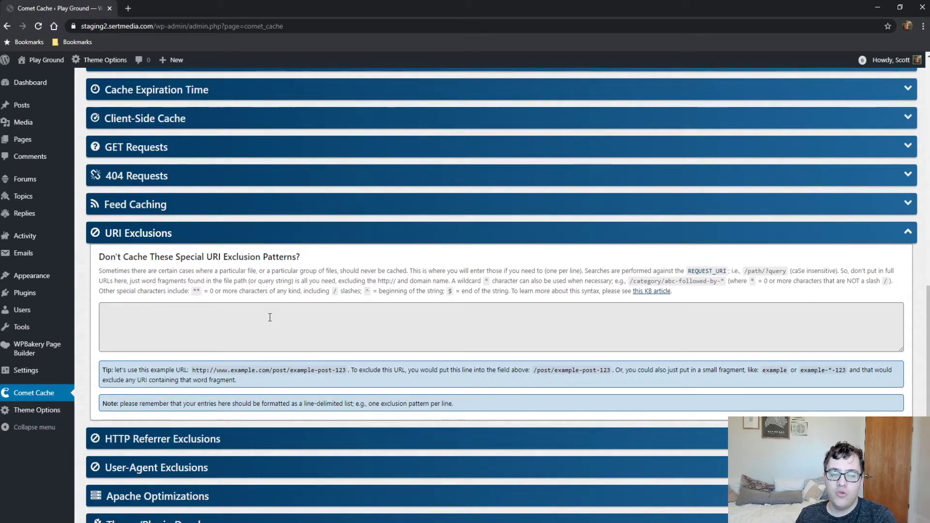
{"action": "left_click", "coordinate": [285, 310]}
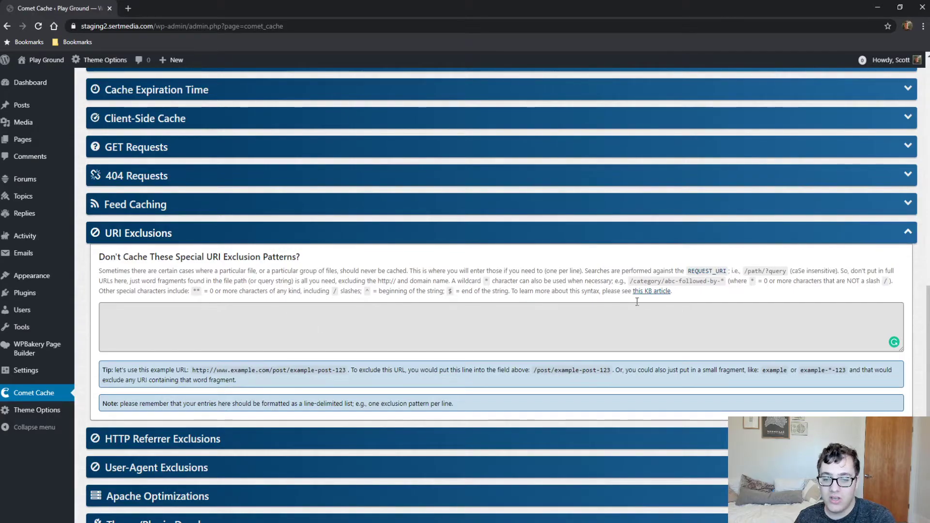
{"action": "left_click_drag", "start_coordinate": [632, 281], "coordinate": [671, 248]}
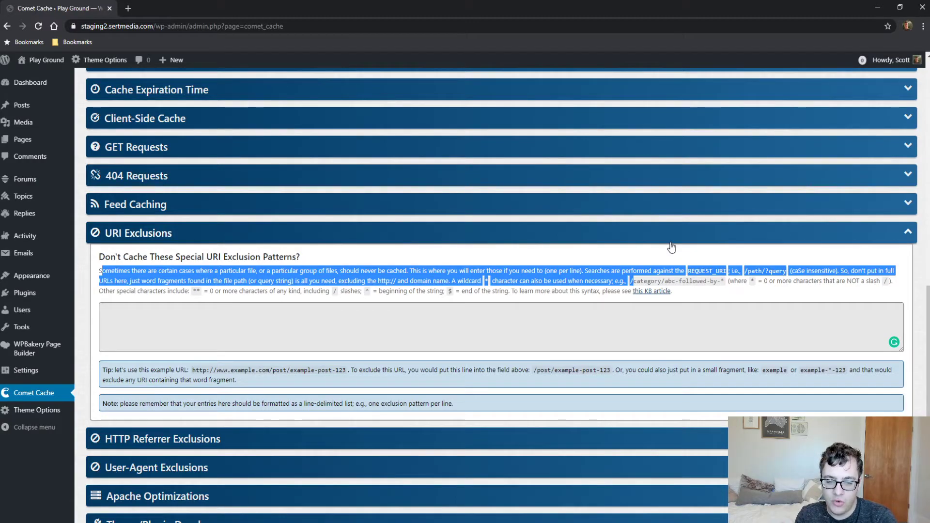
- Copy the Injustice 2 post path from a new site tab and paste /injustice-2/ as an exclusion
{"action": "middle_click", "coordinate": [43, 60]}
{"action": "left_click", "coordinate": [145, 6]}
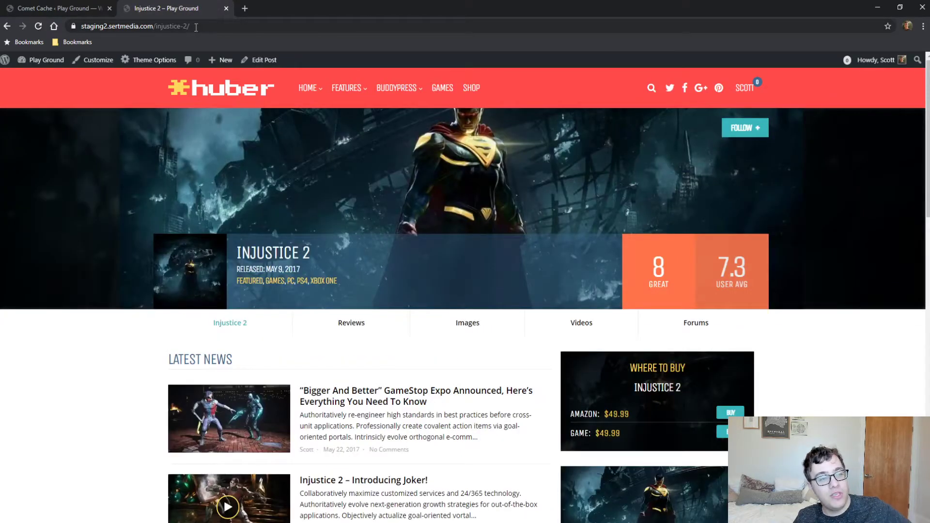
{"action": "left_click_drag", "start_coordinate": [190, 26], "coordinate": [146, 33]}
{"action": "key", "text": "ctrl+c"}
{"action": "left_click", "coordinate": [58, 8]}
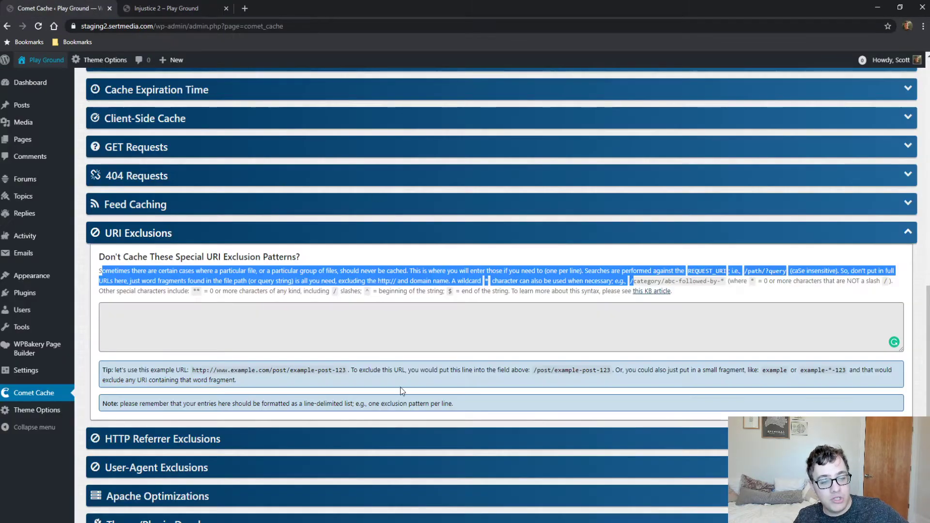
{"action": "left_click", "coordinate": [285, 315]}
{"action": "key", "text": "ctrl+v"}
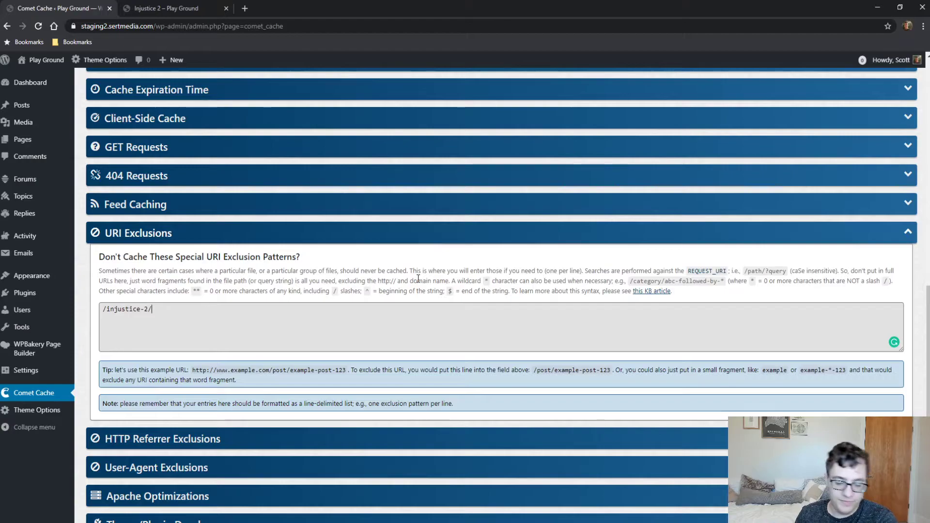
{"action": "scroll", "coordinate": [309, 490], "scroll_direction": "down", "scroll_amount": 2}
- Open the empty HTTP Referrer Exclusions and the User-Agent Exclusions listing w3c_validator
{"action": "left_click", "coordinate": [213, 355]}
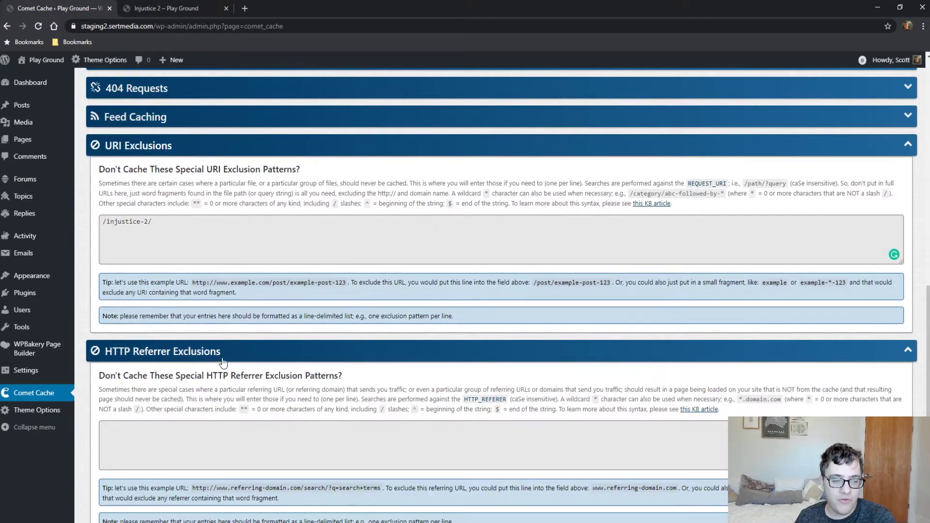
{"action": "scroll", "coordinate": [223, 361], "scroll_direction": "down", "scroll_amount": 4}
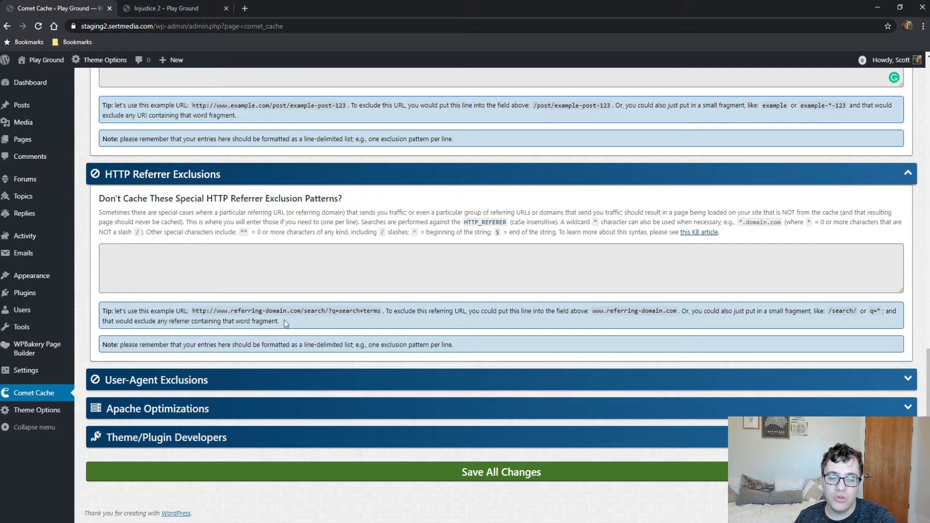
{"action": "left_click", "coordinate": [304, 264]}
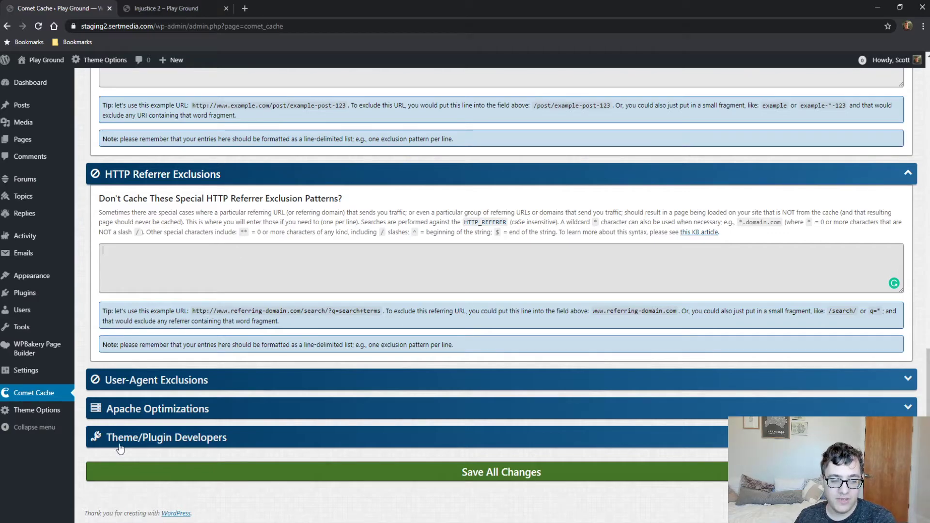
{"action": "left_click", "coordinate": [164, 389]}
{"action": "scroll", "coordinate": [145, 387], "scroll_direction": "down", "scroll_amount": 2}
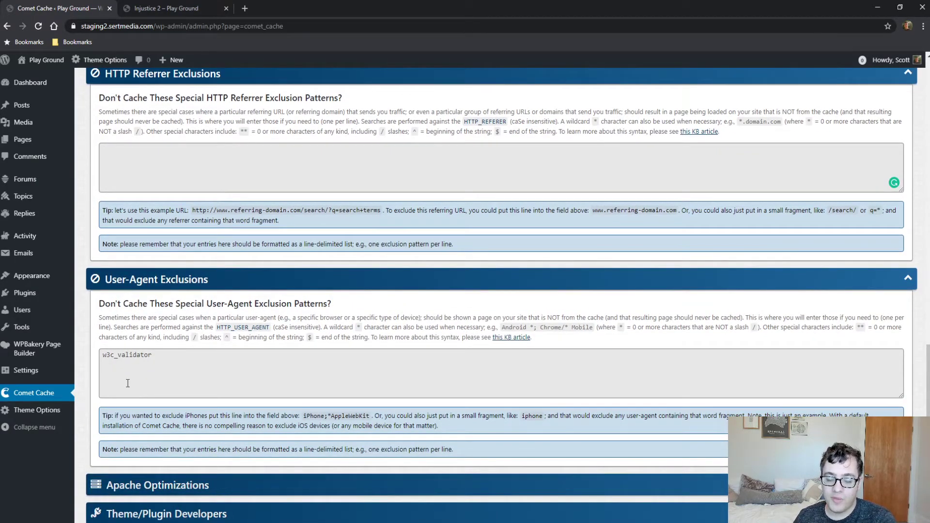
{"action": "left_click", "coordinate": [128, 383]}
{"action": "key", "text": "ctrl+a"}
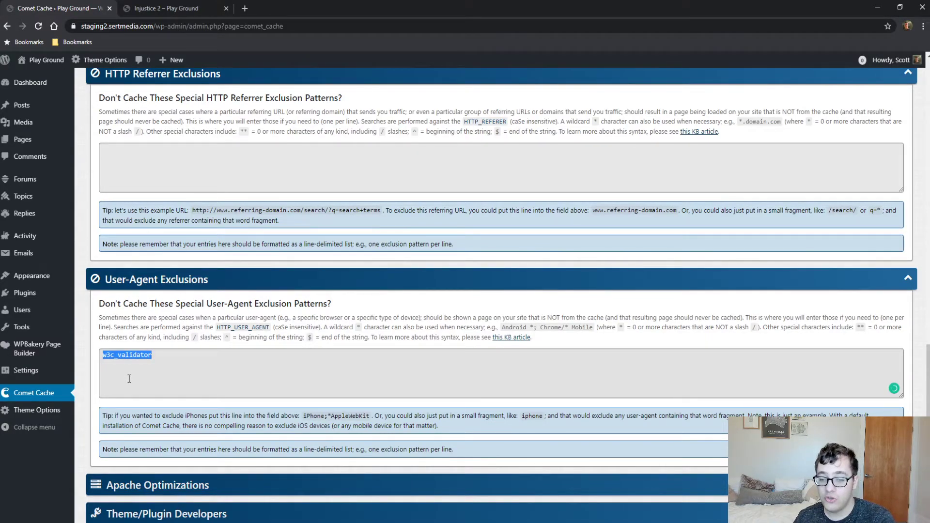
{"action": "left_click", "coordinate": [166, 364]}
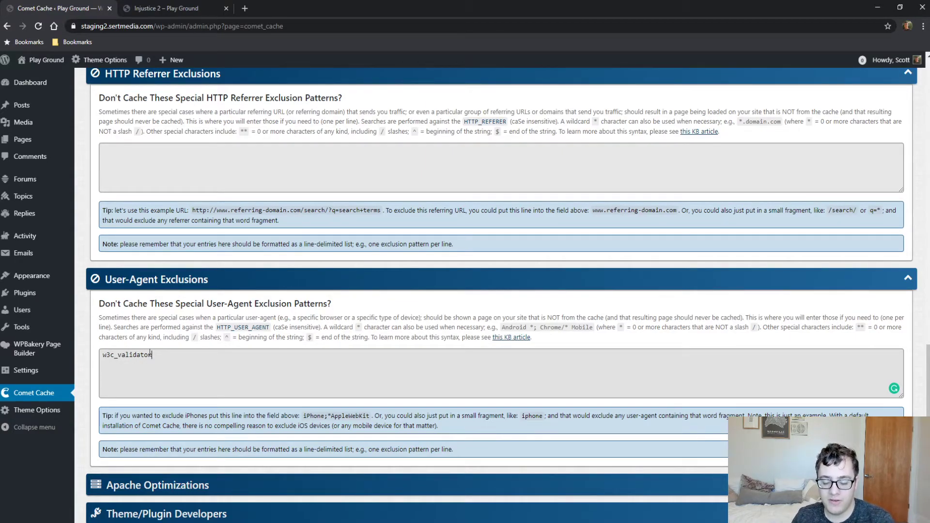
- Under Apache Optimizations, set GZIP to 'Yes, enable GZIP Compression (recommended)'
{"action": "scroll", "coordinate": [146, 349], "scroll_direction": "down", "scroll_amount": 1}
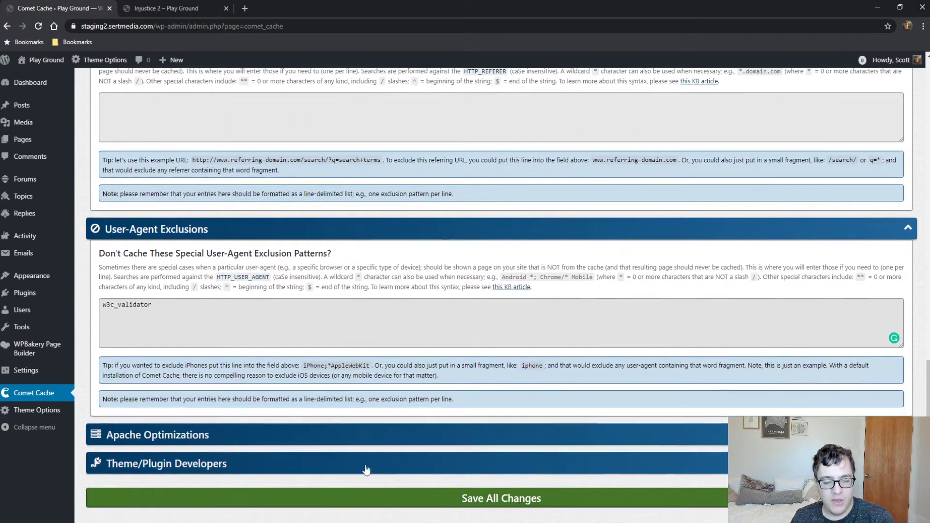
{"action": "left_click", "coordinate": [315, 431]}
{"action": "scroll", "coordinate": [327, 324], "scroll_direction": "down", "scroll_amount": 5}
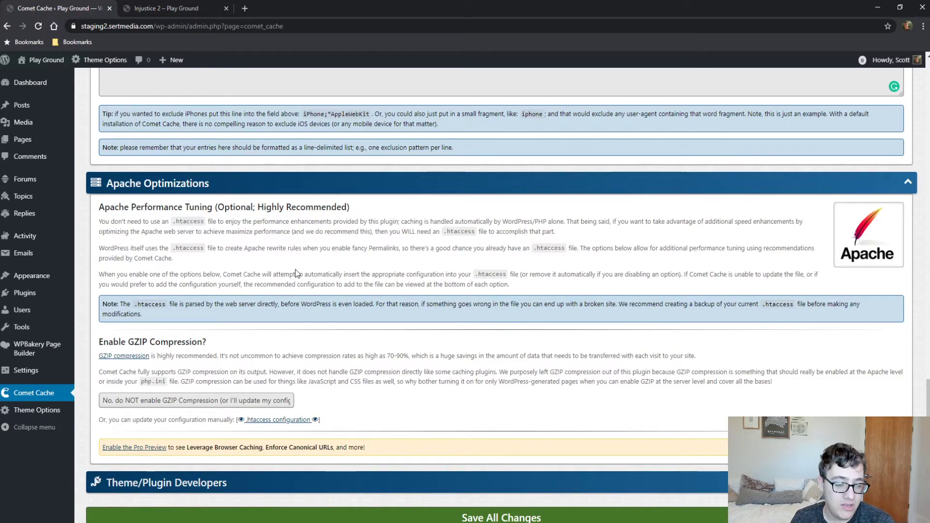
{"action": "triple_click", "coordinate": [197, 351]}
{"action": "triple_click", "coordinate": [266, 368]}
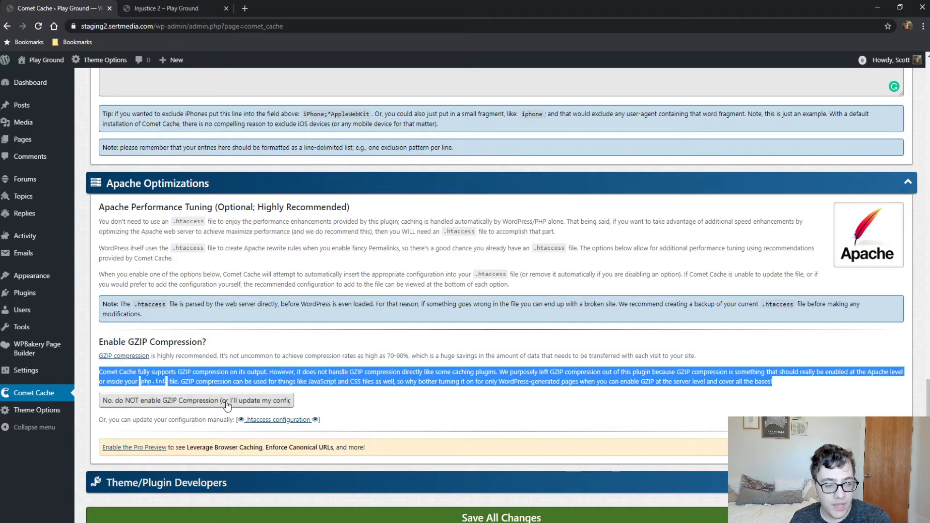
{"action": "left_click", "coordinate": [199, 423]}
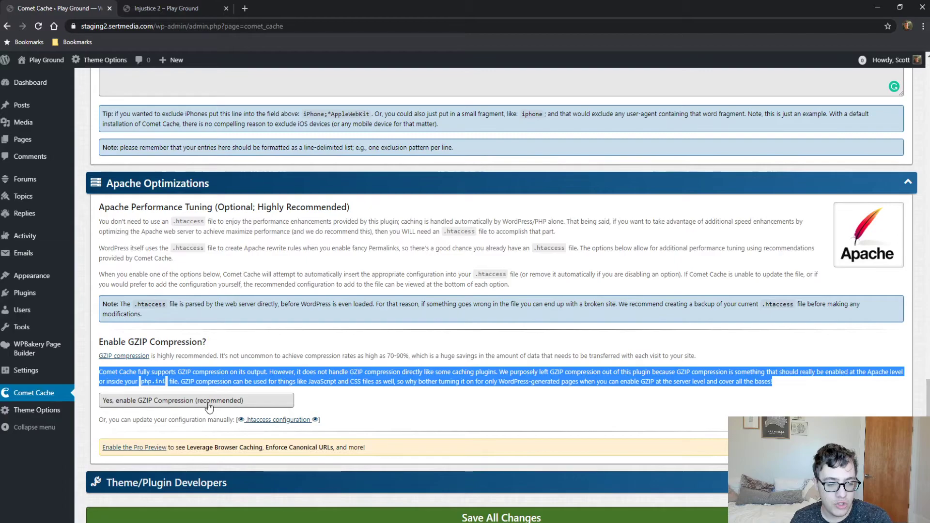
{"action": "left_click", "coordinate": [460, 390]}
- Expand the Theme/Plugin Developers settings panel
{"action": "scroll", "coordinate": [457, 390], "scroll_direction": "down", "scroll_amount": 1}
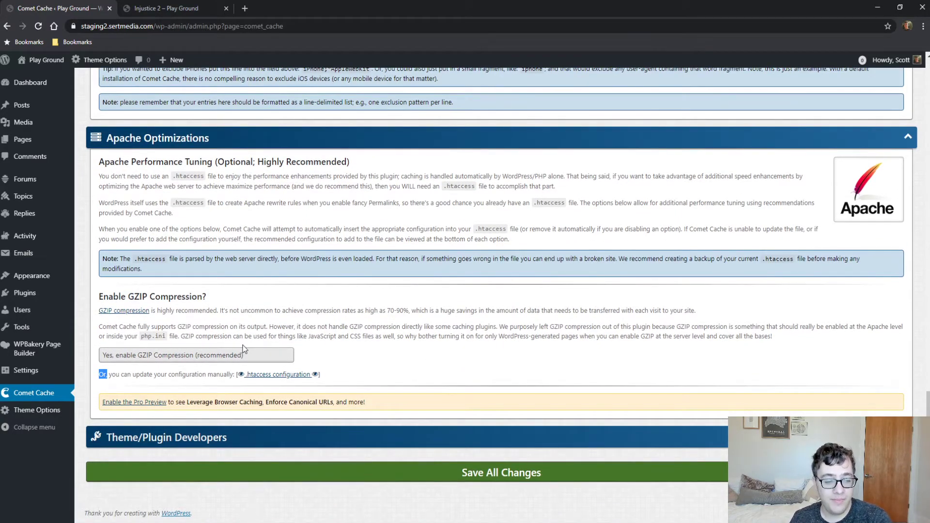
{"action": "left_click", "coordinate": [357, 435]}
{"action": "scroll", "coordinate": [383, 397], "scroll_direction": "down", "scroll_amount": 3}
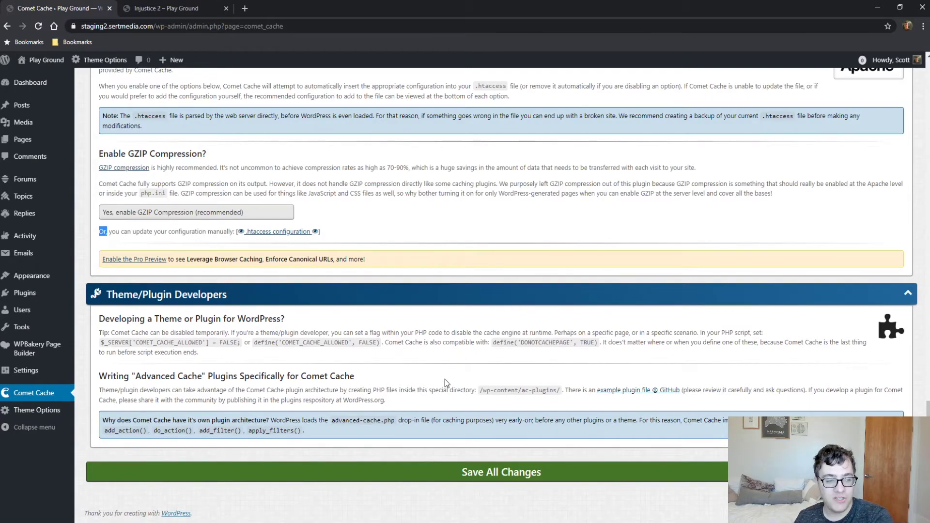
- Collapse Enable/Disable and open Plugin Deletion Safeguards, set to 'Safeguard my options and the cache (recommended)'
{"action": "left_click", "coordinate": [427, 414]}
{"action": "key", "text": "Home"}
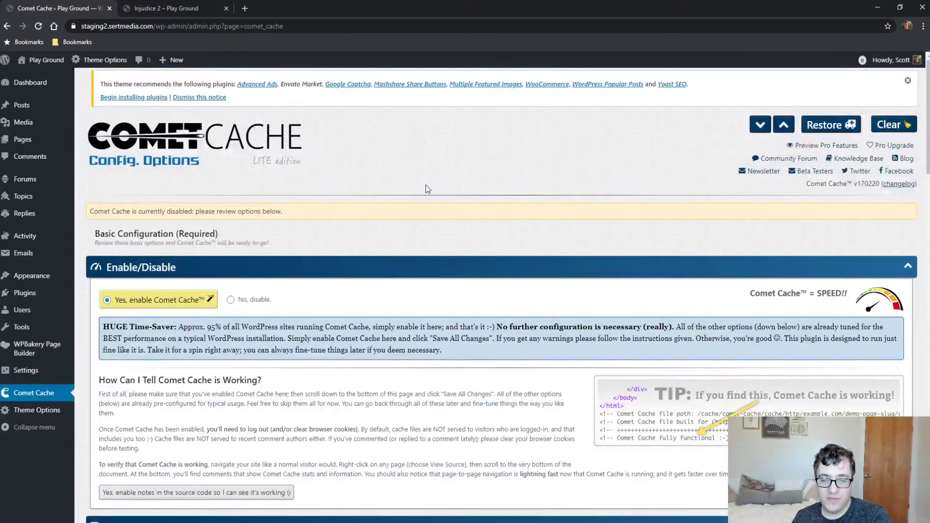
{"action": "left_click", "coordinate": [396, 275]}
{"action": "left_click", "coordinate": [371, 306]}
{"action": "left_click", "coordinate": [370, 308]}
{"action": "scroll", "coordinate": [371, 307], "scroll_direction": "down", "scroll_amount": 1}
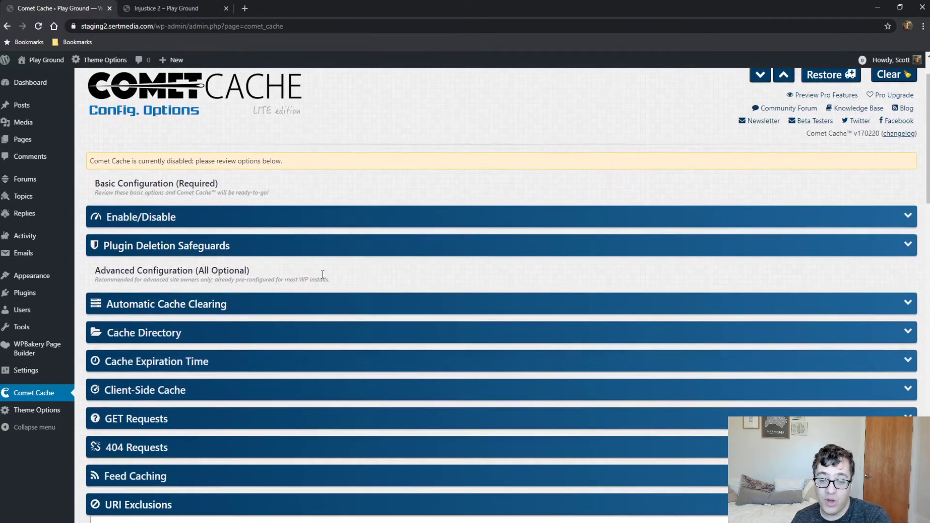
{"action": "left_click", "coordinate": [221, 255]}
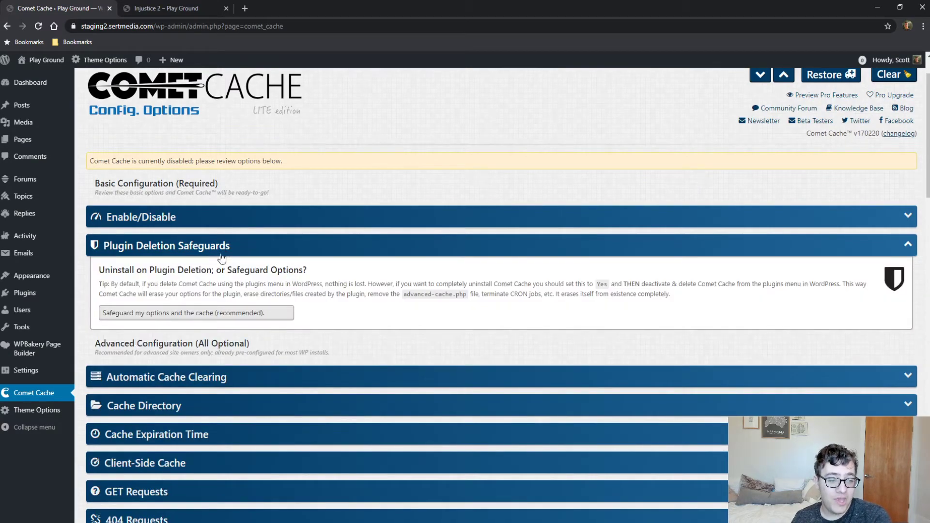